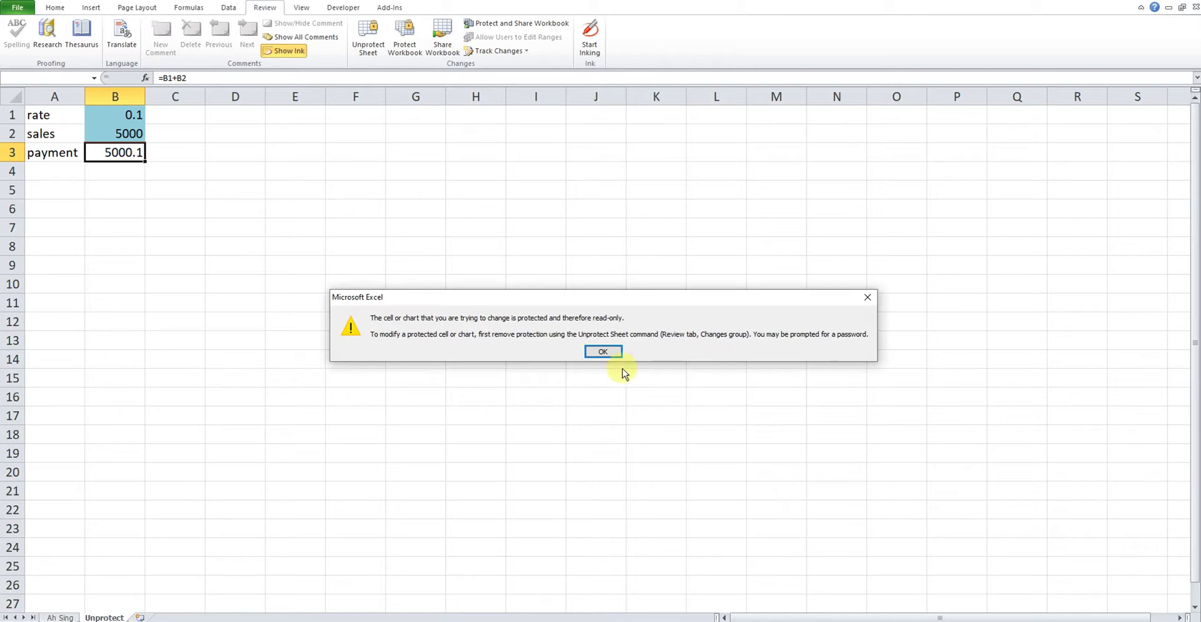
# Dismiss the warning that the protected sheet's payment cell is read-only.
pyautogui.click(604, 352)
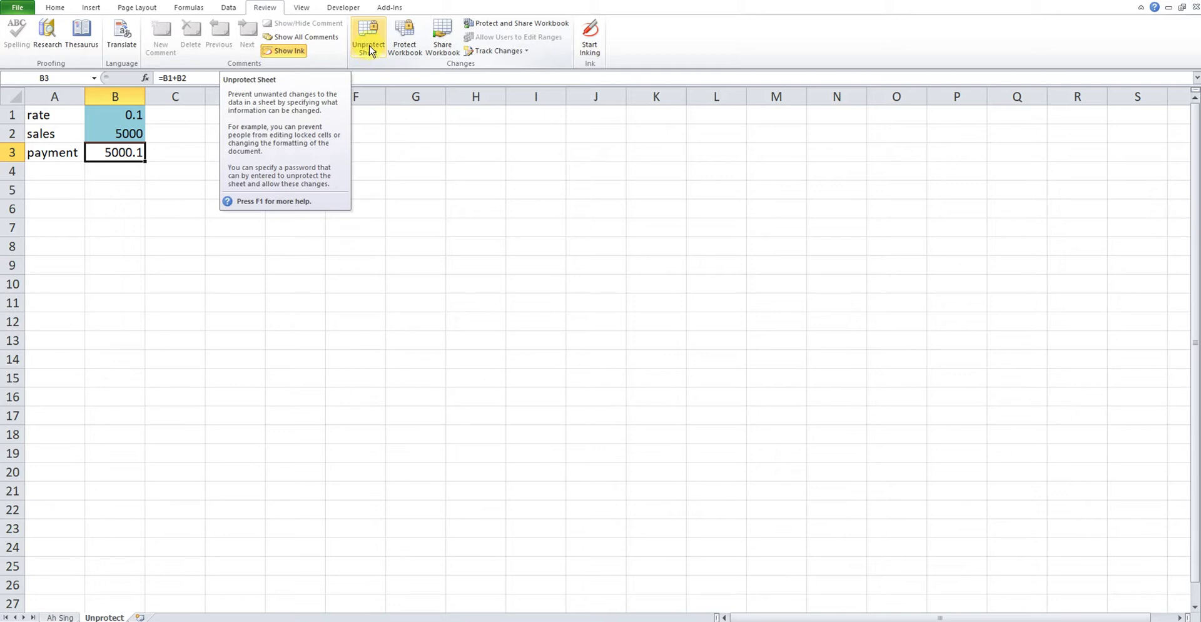
pyautogui.click(368, 49)
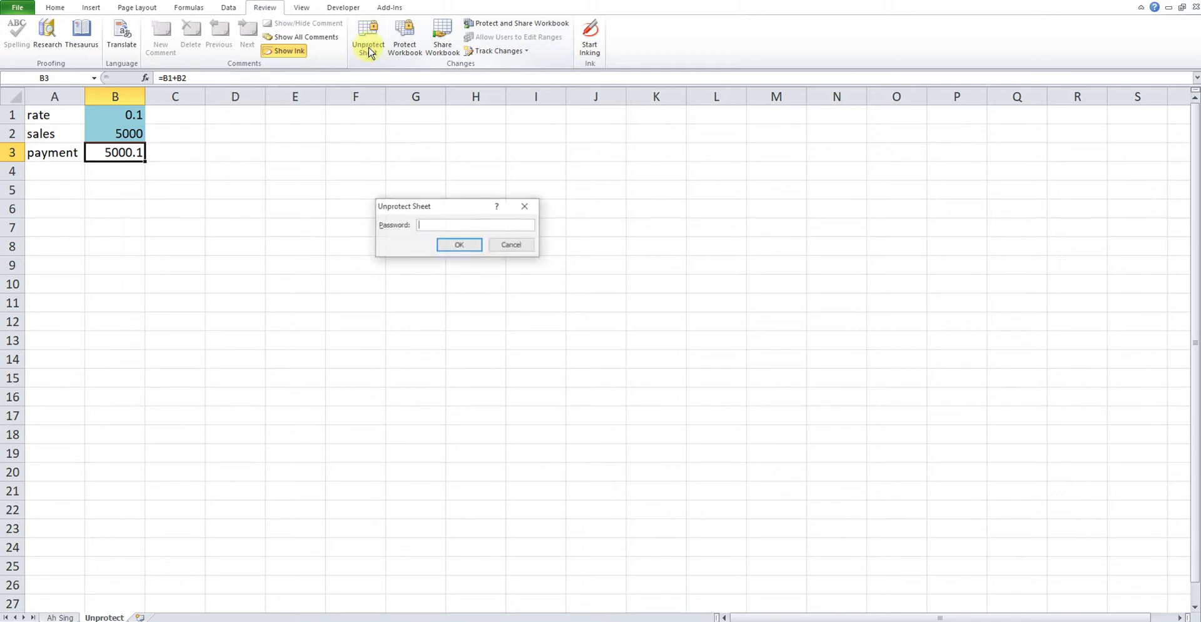
pyautogui.click(507, 249)
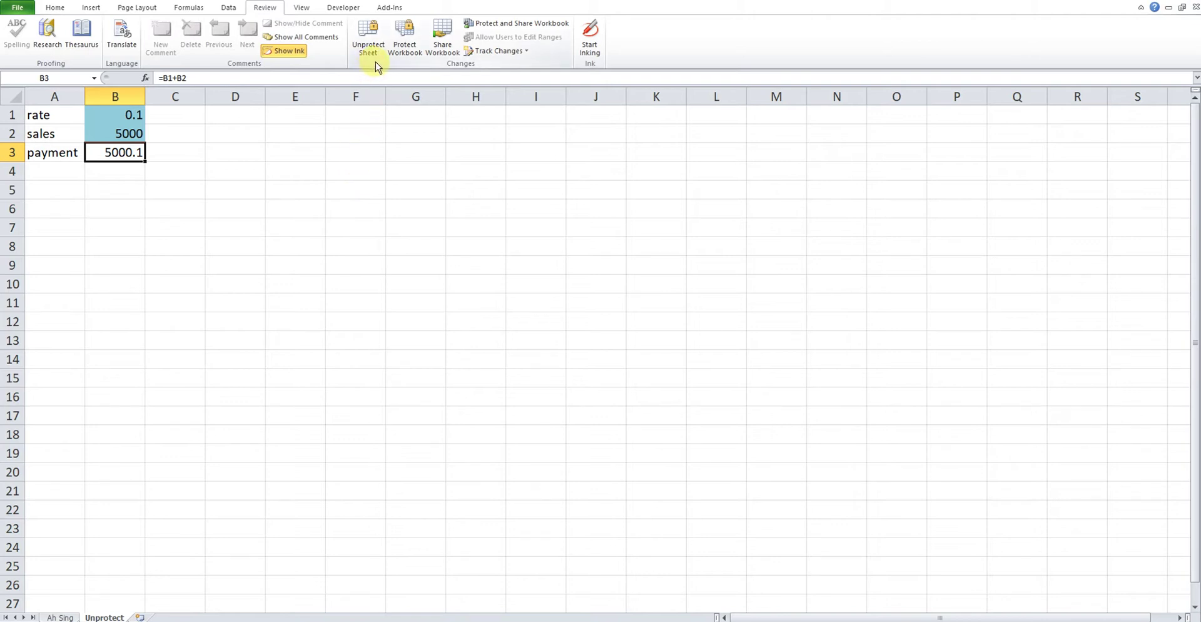
# Protect the workbook structure with a password and re-enter it to confirm.
pyautogui.click(406, 39)
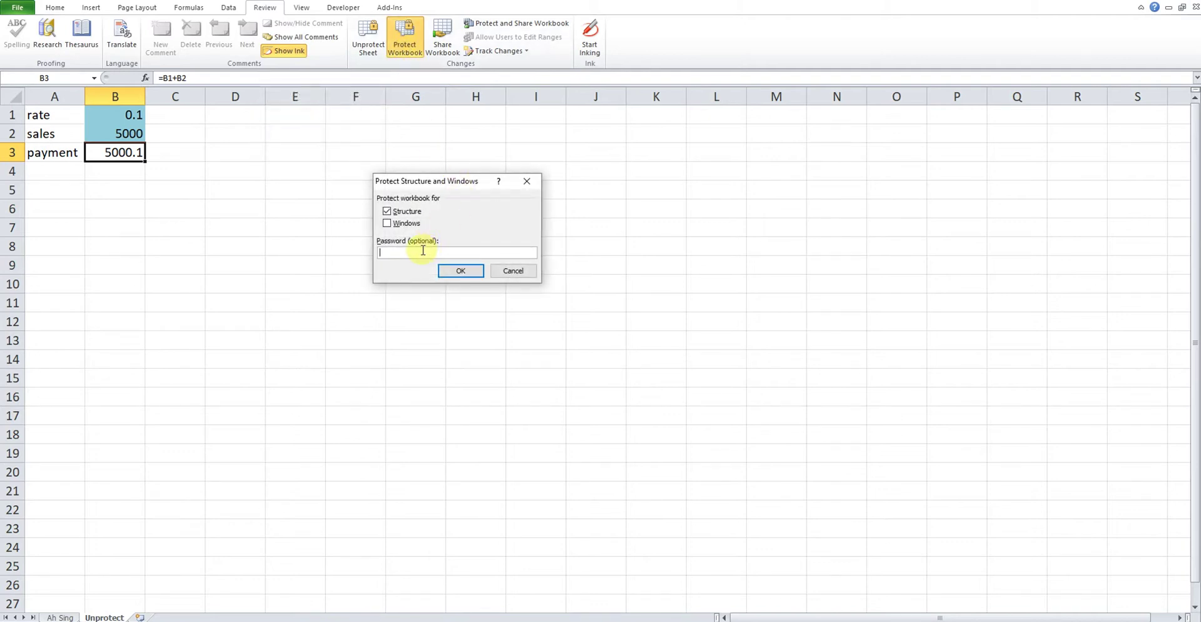
pyautogui.click(461, 270)
pyautogui.write('123')
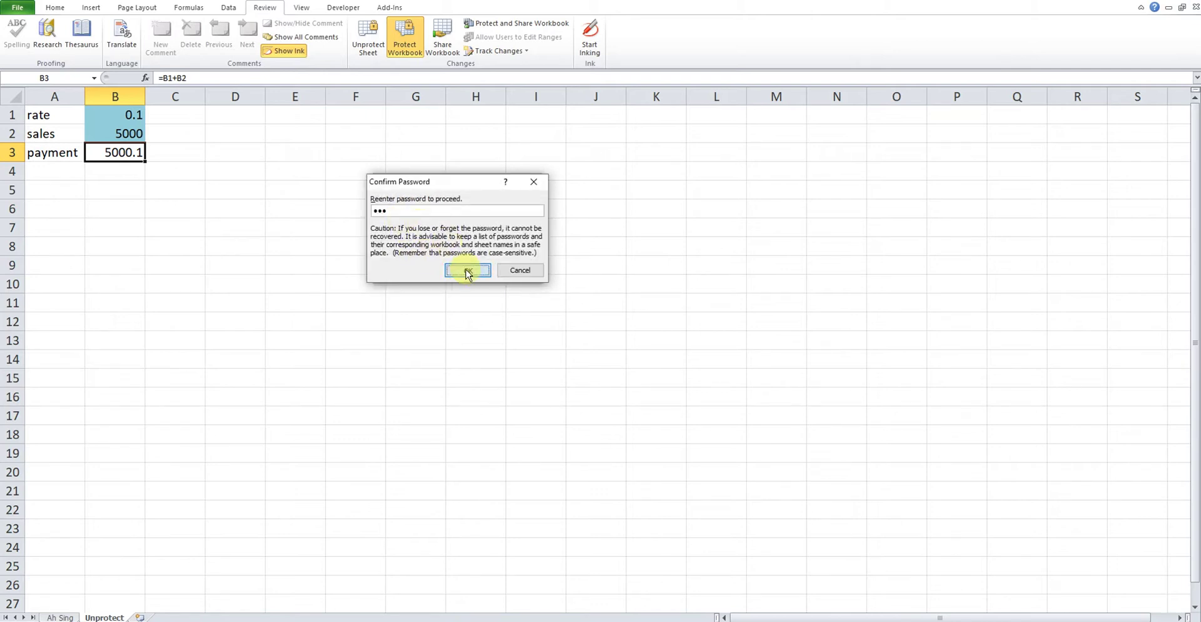
pyautogui.click(465, 269)
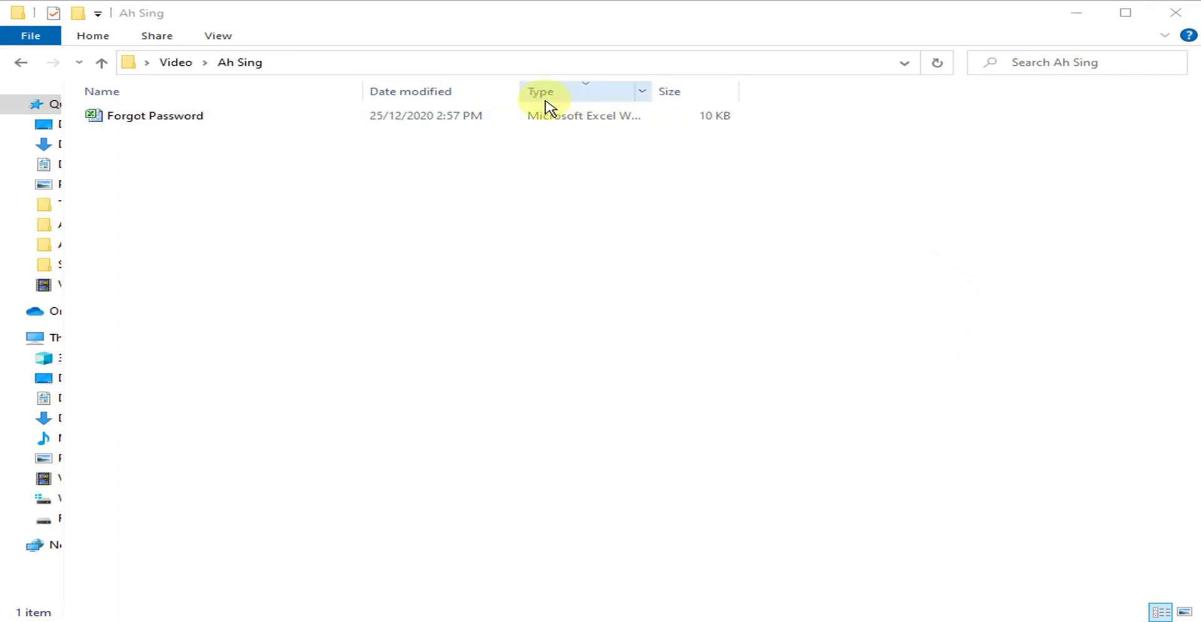
# Open the Properties of the Forgot Password workbook in File Explorer.
pyautogui.click(374, 118)
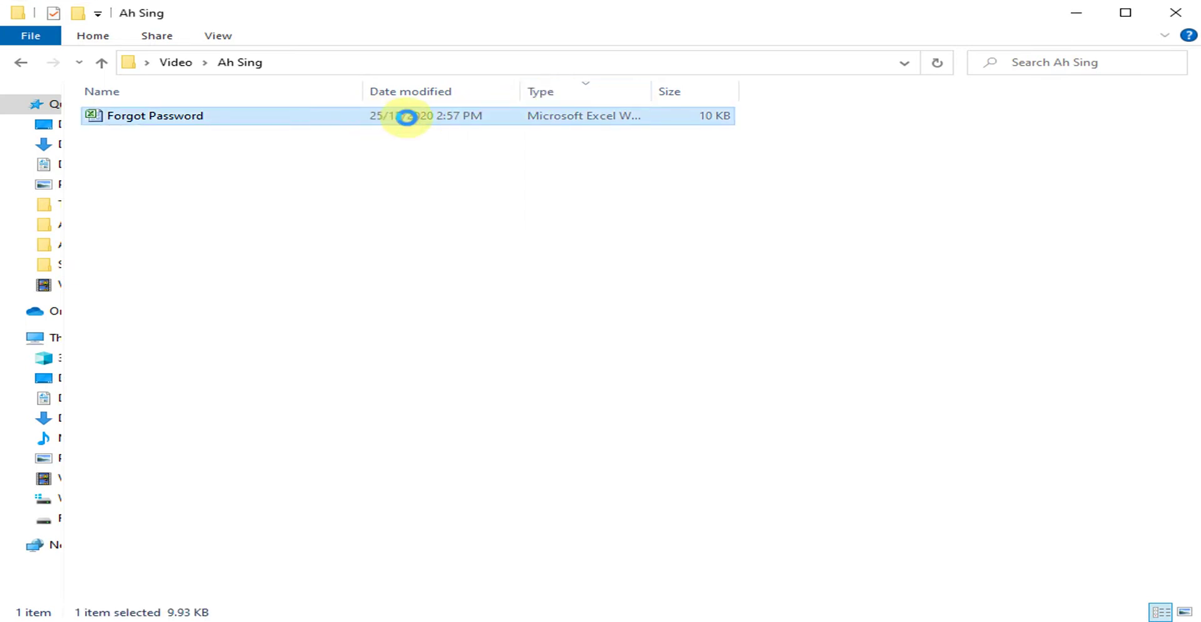
pyautogui.rightClick(407, 117)
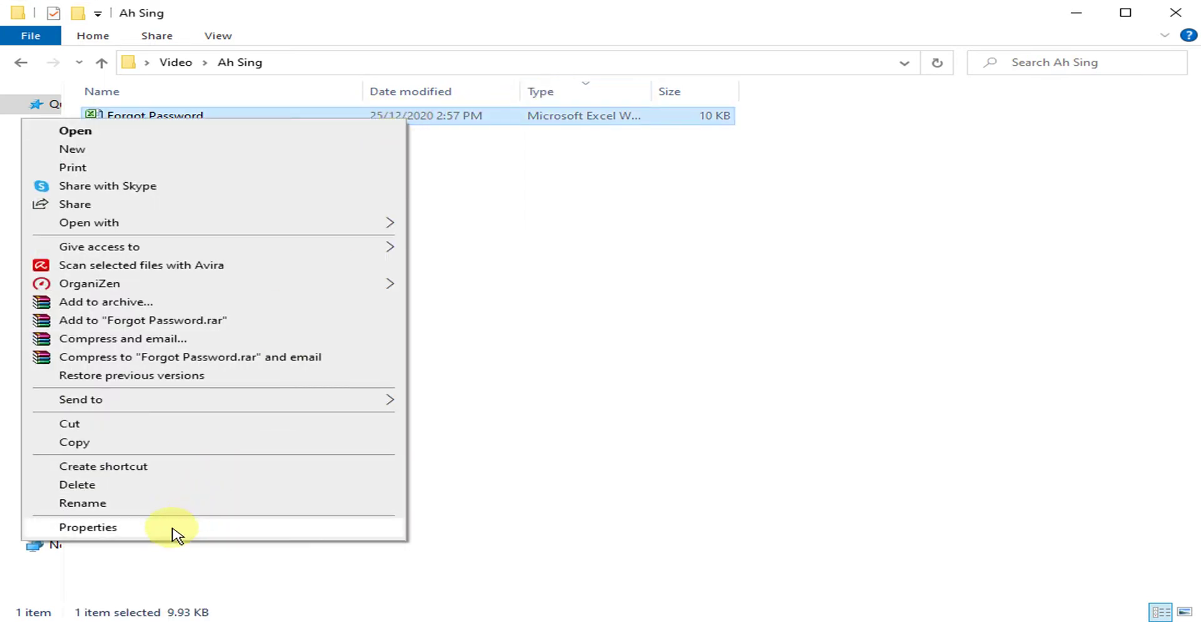
pyautogui.click(87, 526)
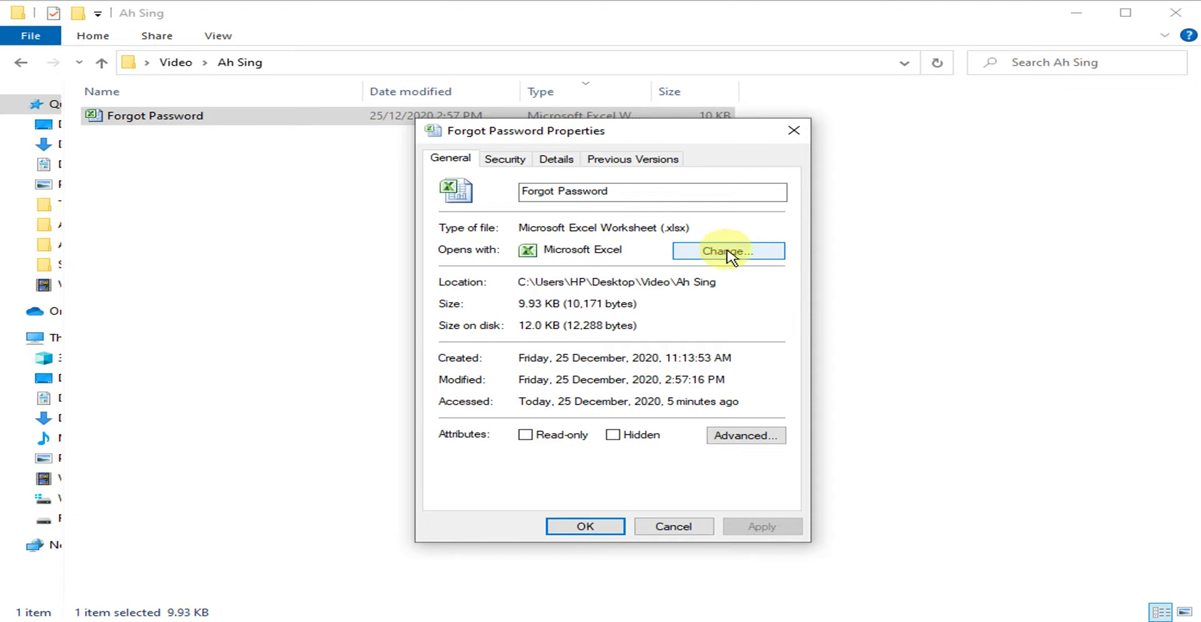
# Change the opening app for .xlsx files from Microsoft Excel to WinRAR archiver.
pyautogui.click(730, 255)
pyautogui.scroll(-1, 726, 323)
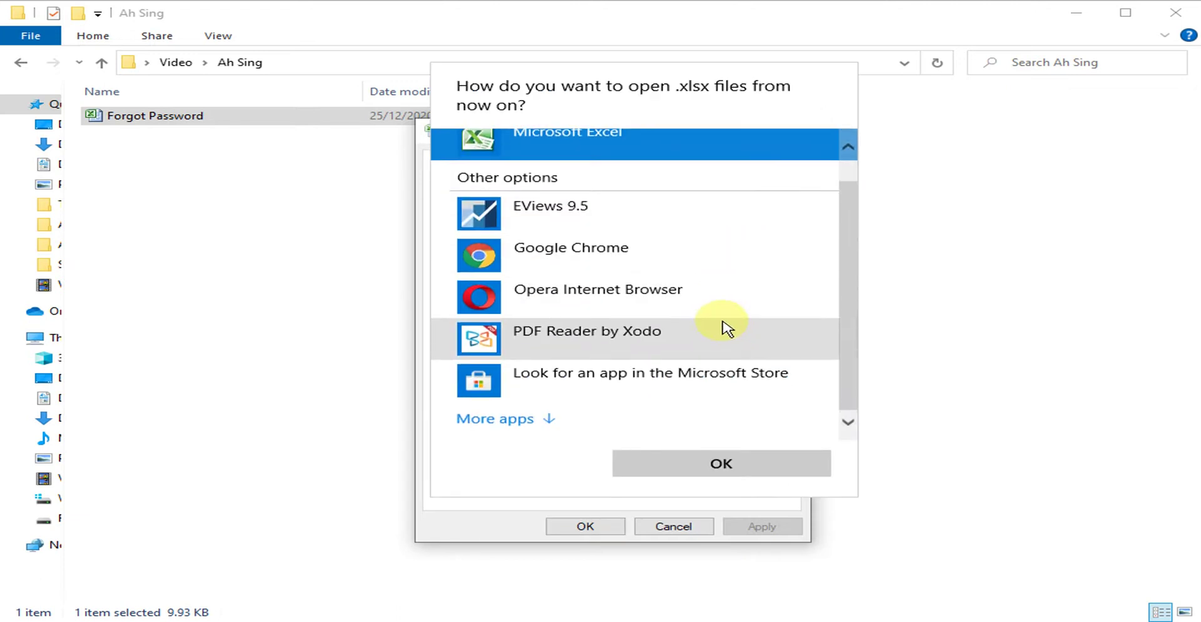
pyautogui.click(496, 423)
pyautogui.scroll(-4, 644, 405)
pyautogui.scroll(-5, 645, 406)
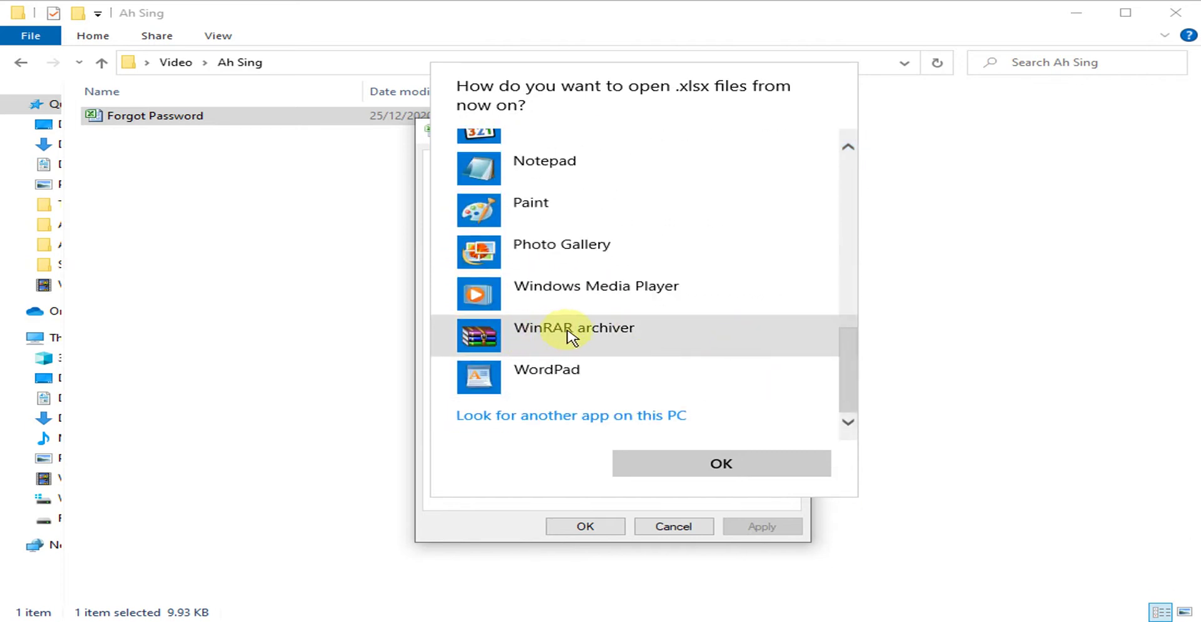
pyautogui.click(547, 341)
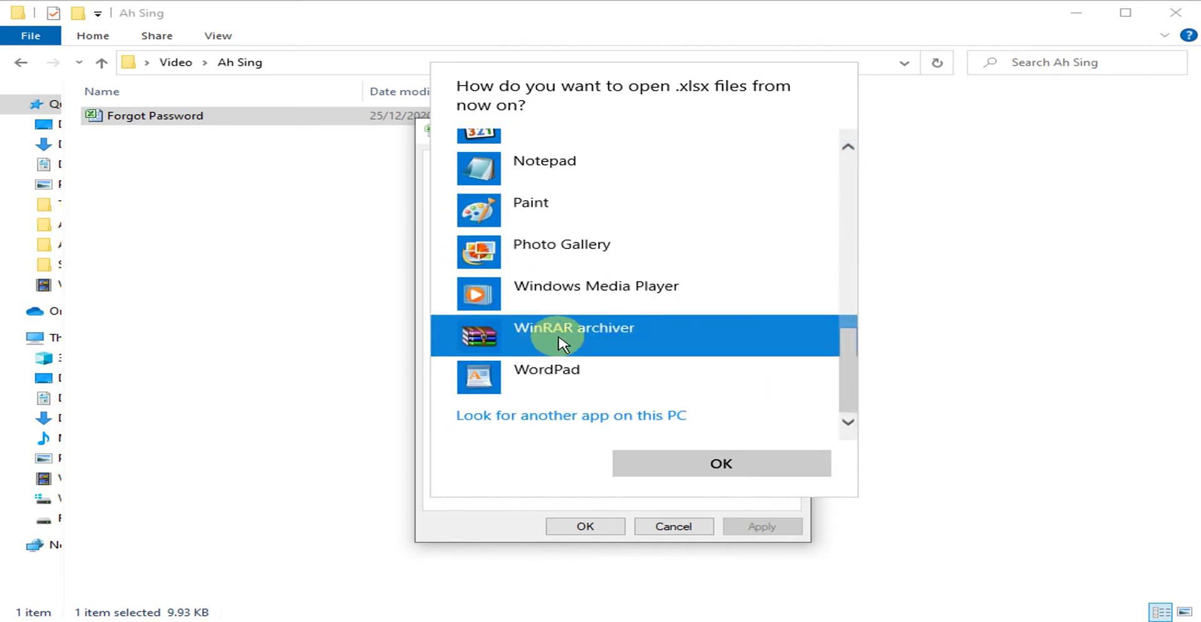
pyautogui.click(719, 464)
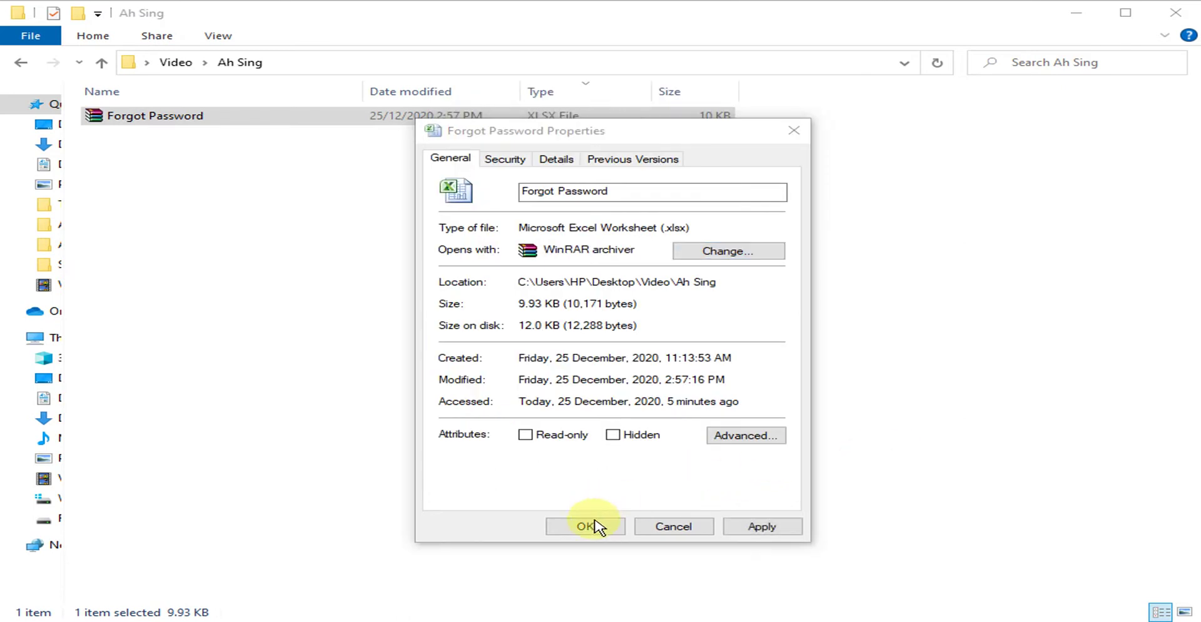
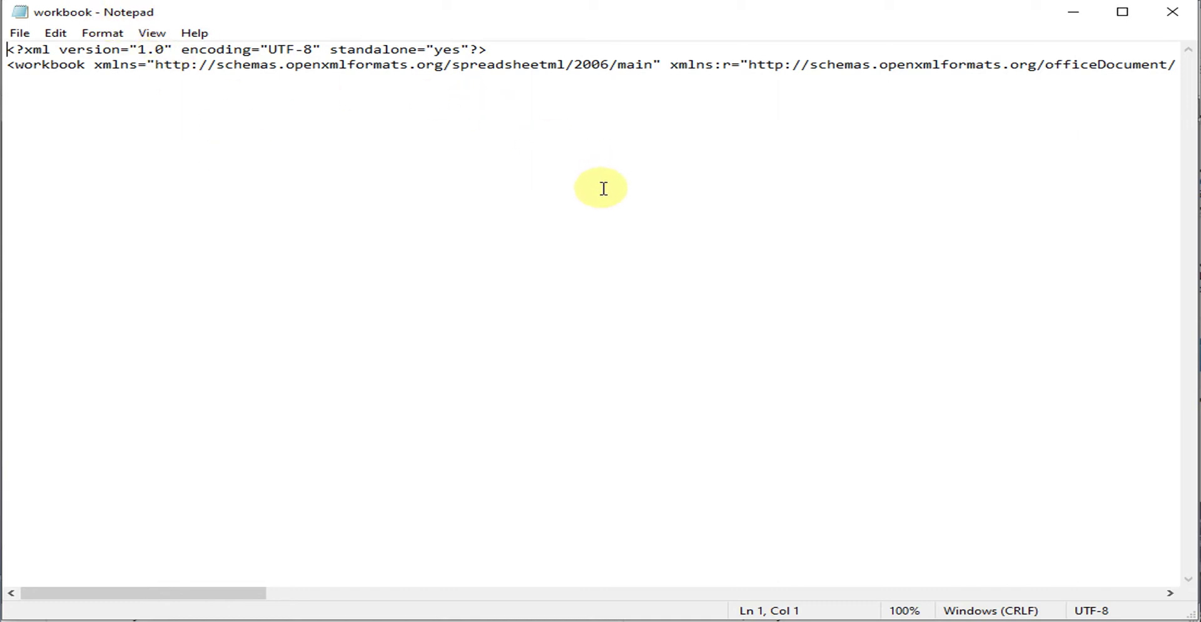
# Search the workbook XML for "protect" to locate the workbookProtection tag.
pyautogui.hotkey('ctrl', 'f')
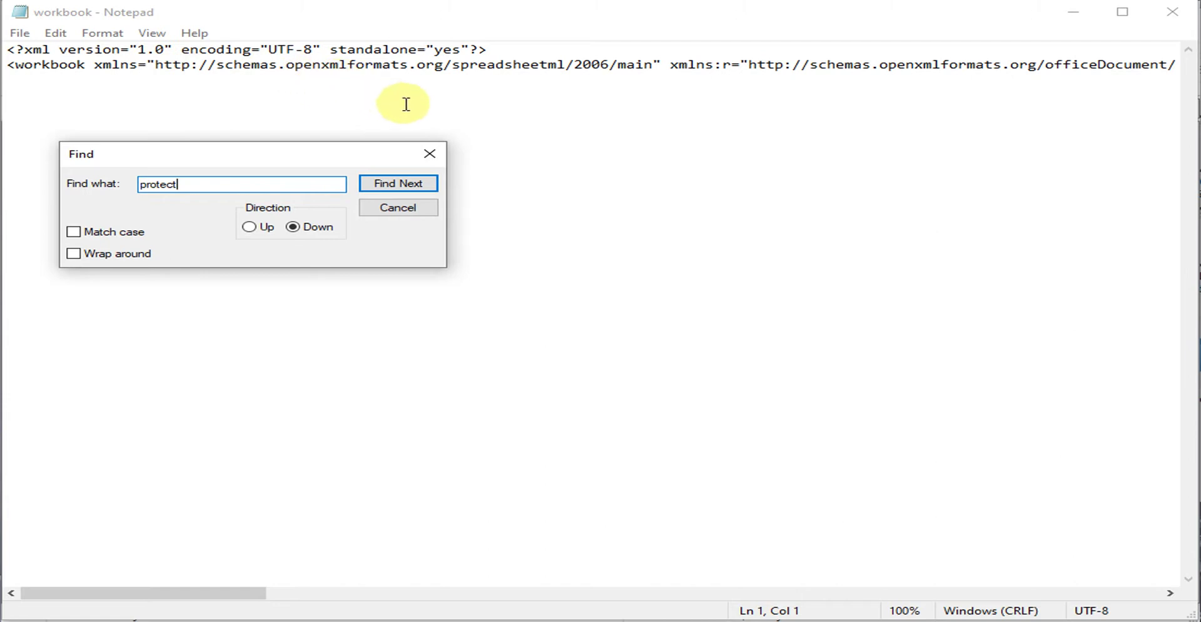
pyautogui.click(383, 182)
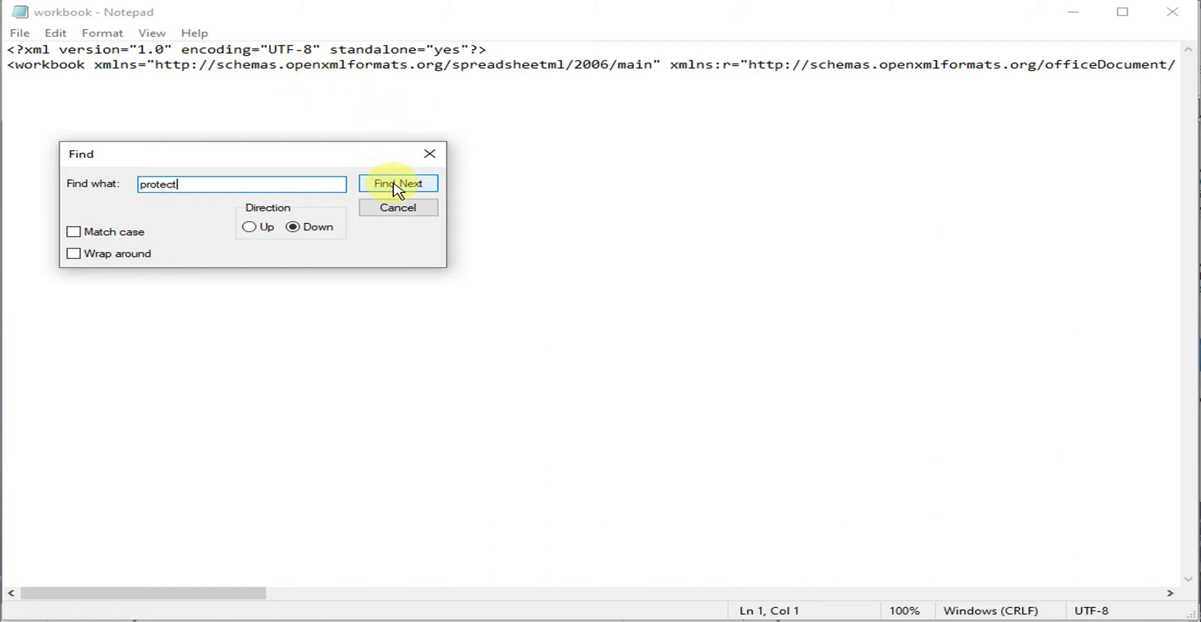
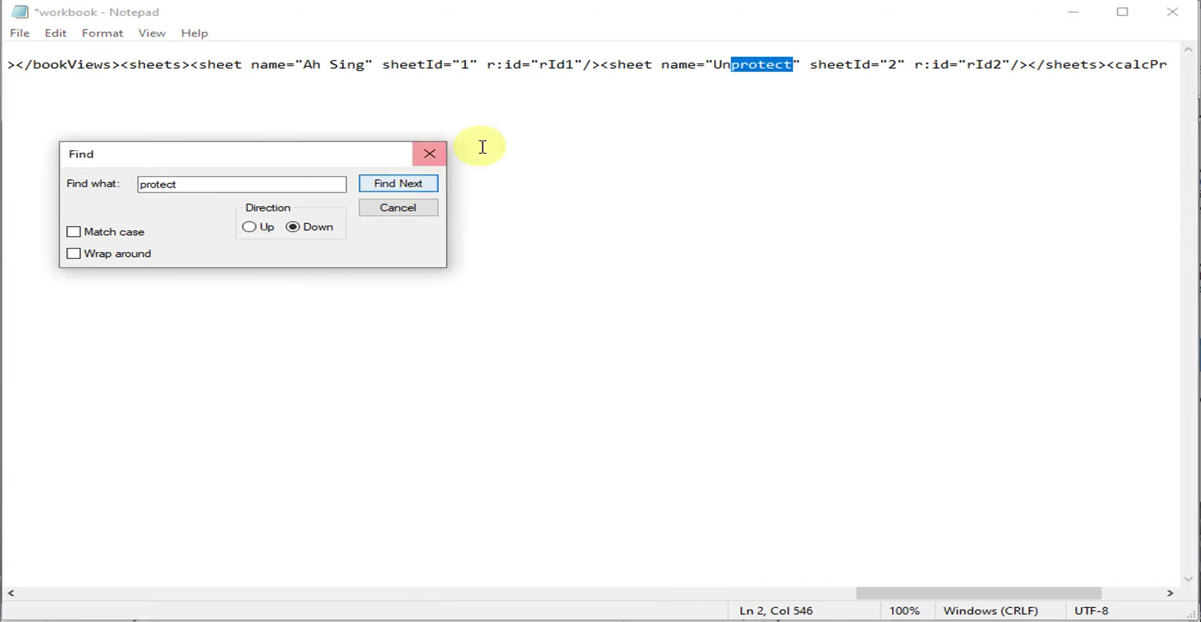
# Confirm no further "protect" matches remain in workbook.xml, then save the file.
pyautogui.click(388, 188)
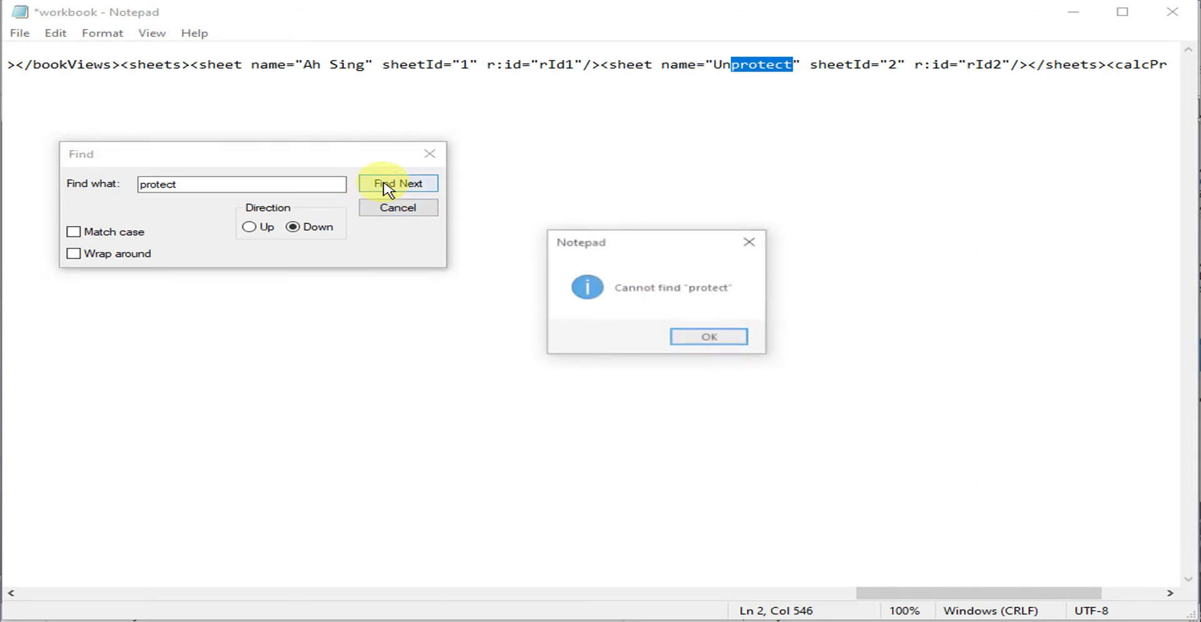
pyautogui.click(710, 337)
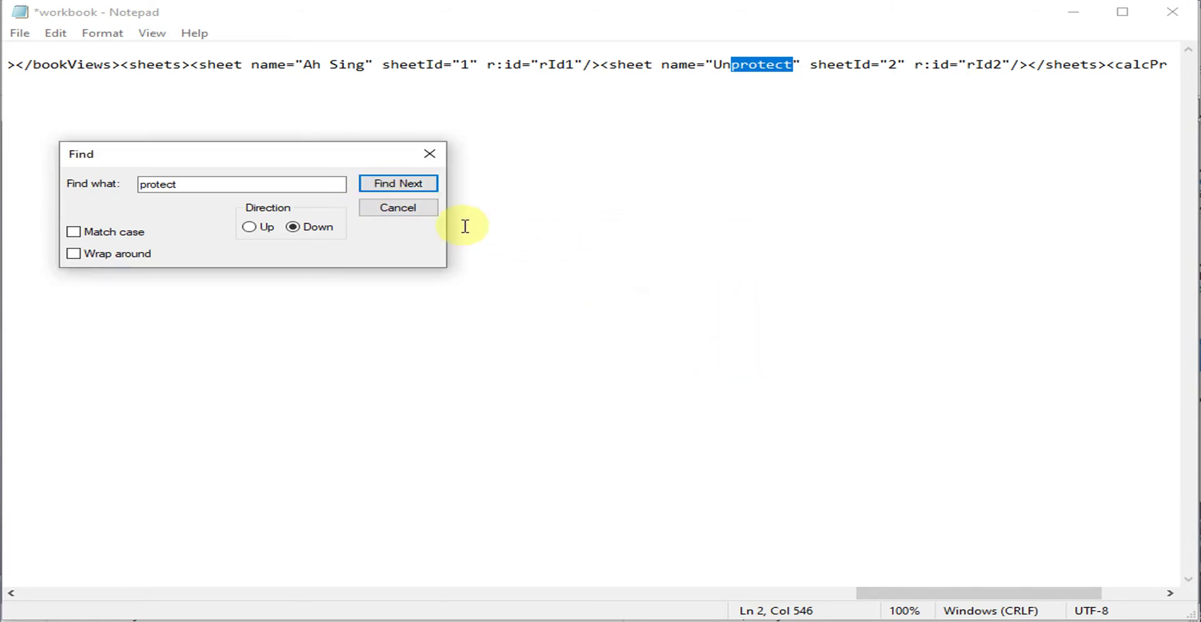
pyautogui.click(393, 214)
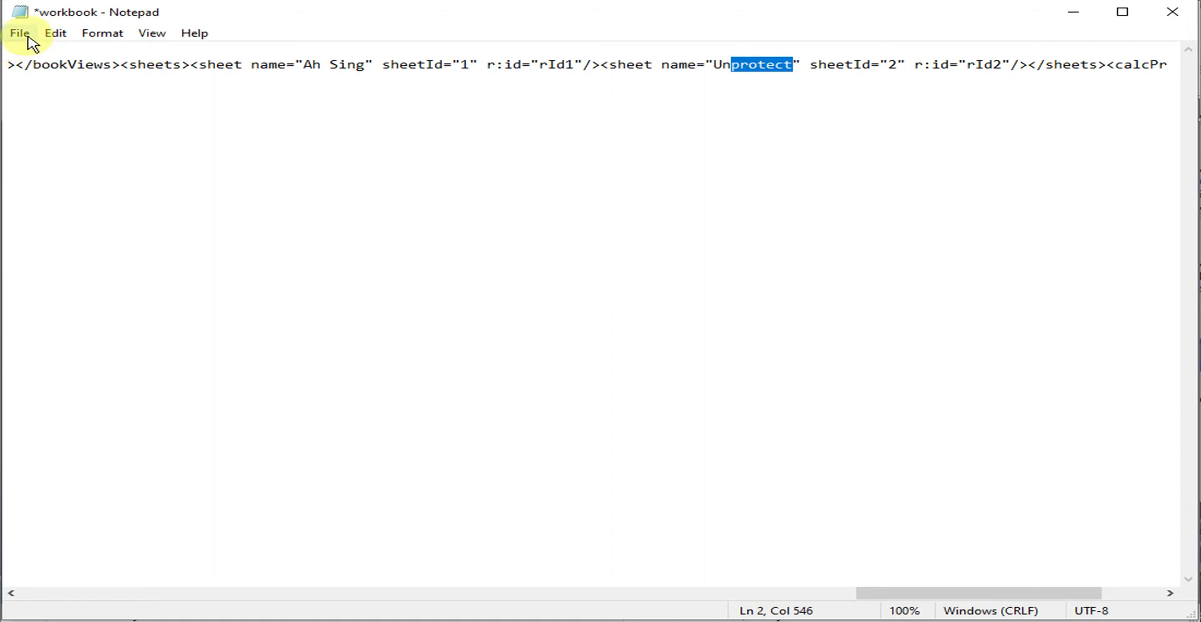
pyautogui.click(27, 39)
pyautogui.click(78, 112)
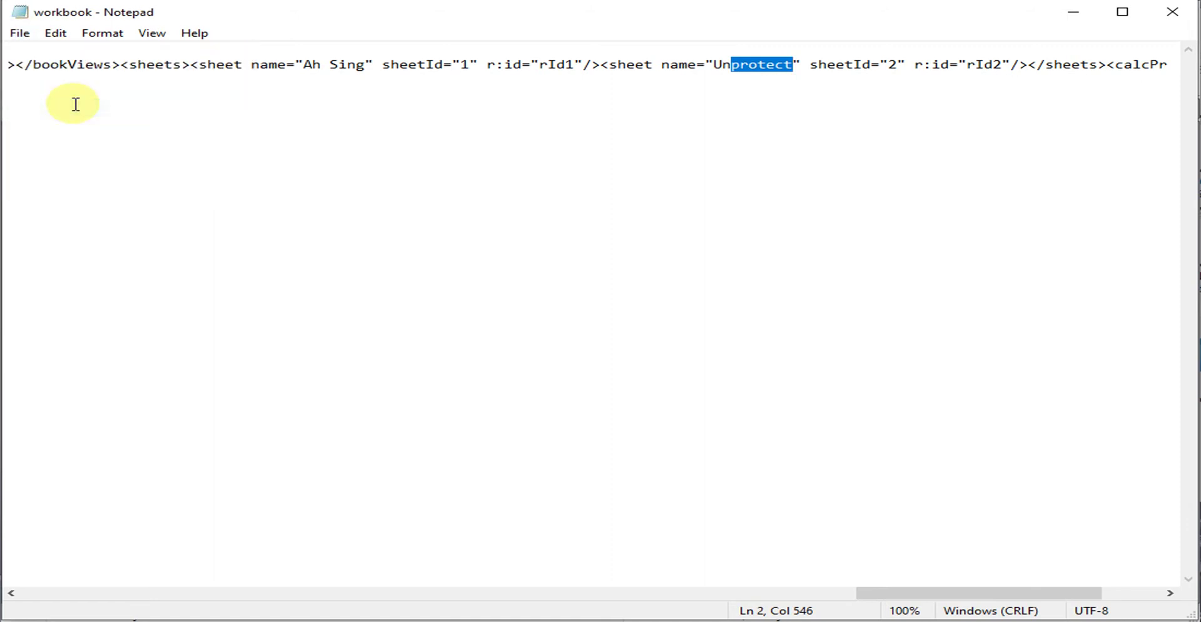
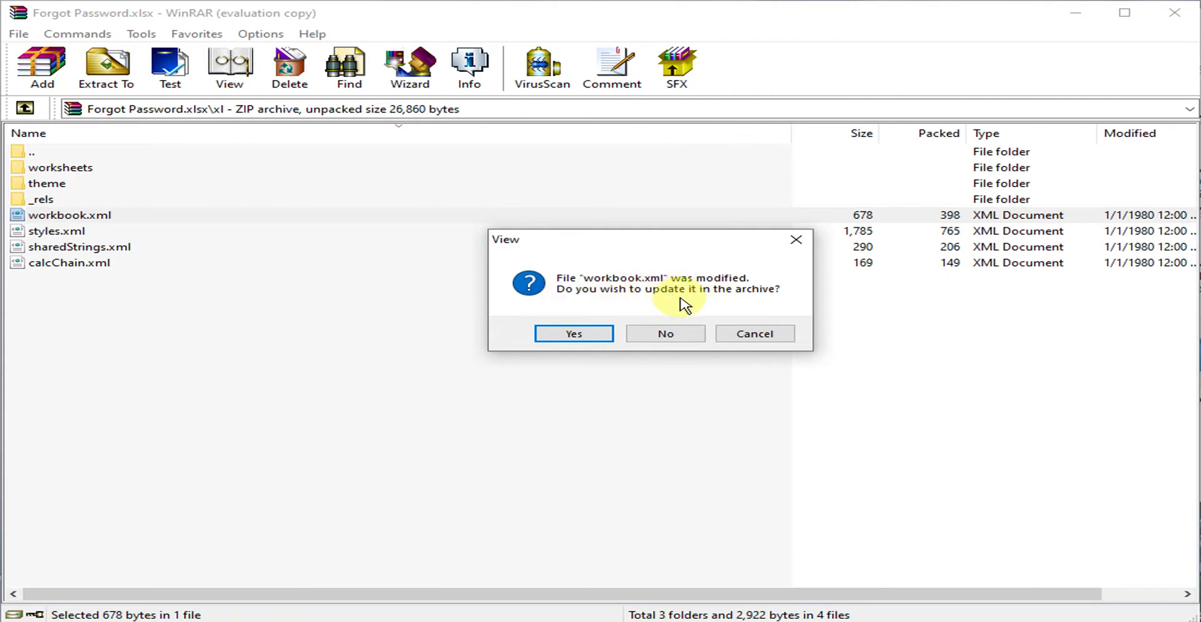
# Confirm the update so the edited workbook.xml replaces the old copy in Forgot Password.xlsx.
pyautogui.click(573, 337)
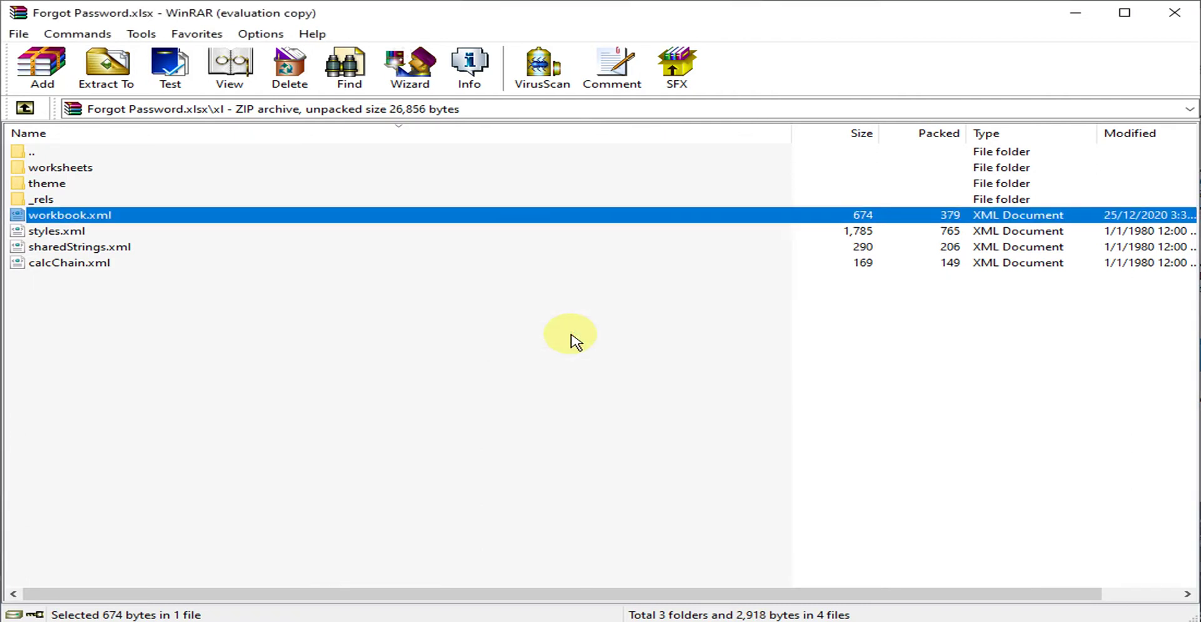
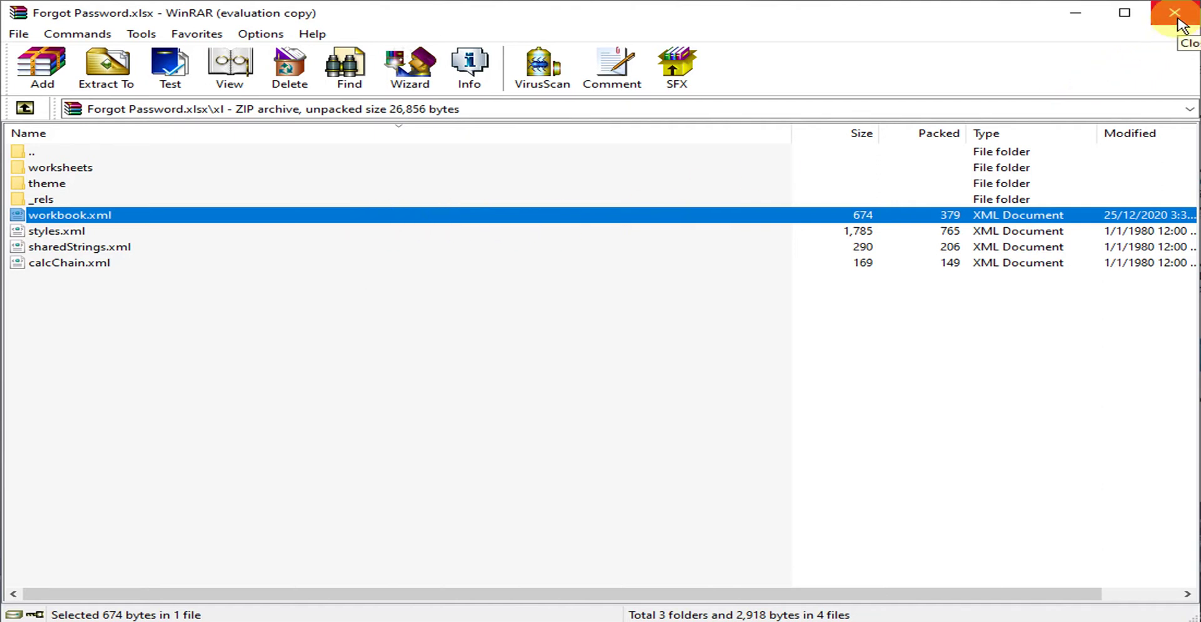
# Close the WinRAR window showing the Forgot Password.xlsx archive.
pyautogui.click(1178, 18)
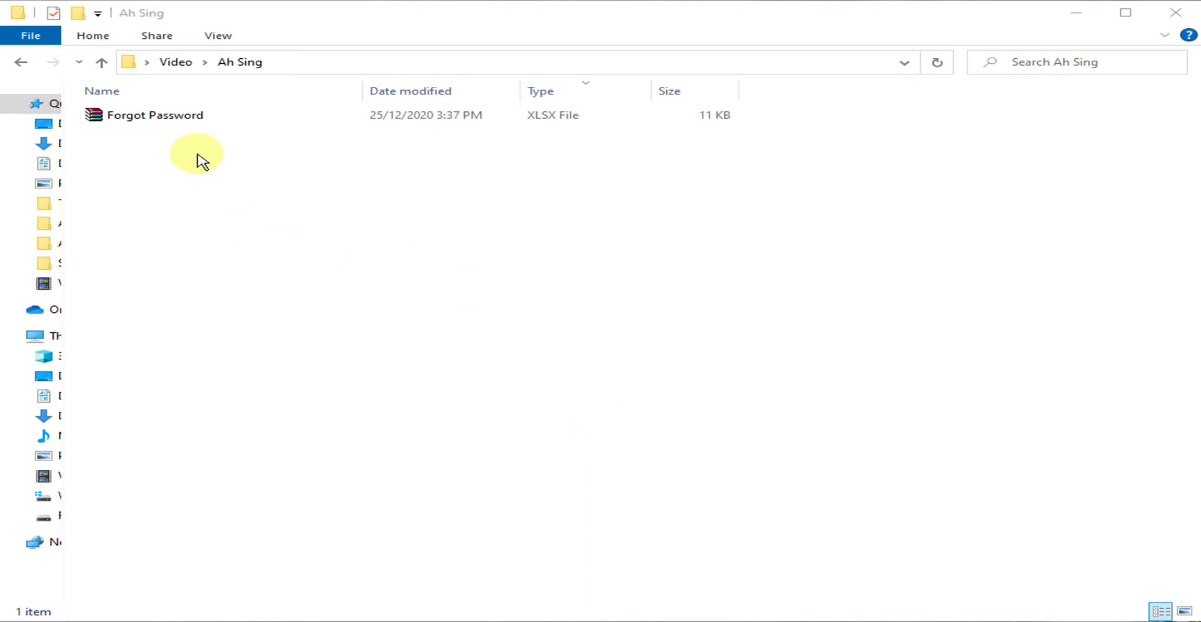
# Reopen Forgot Password from the Ah Sing folder as a WinRAR archive.
pyautogui.doubleClick(173, 122)
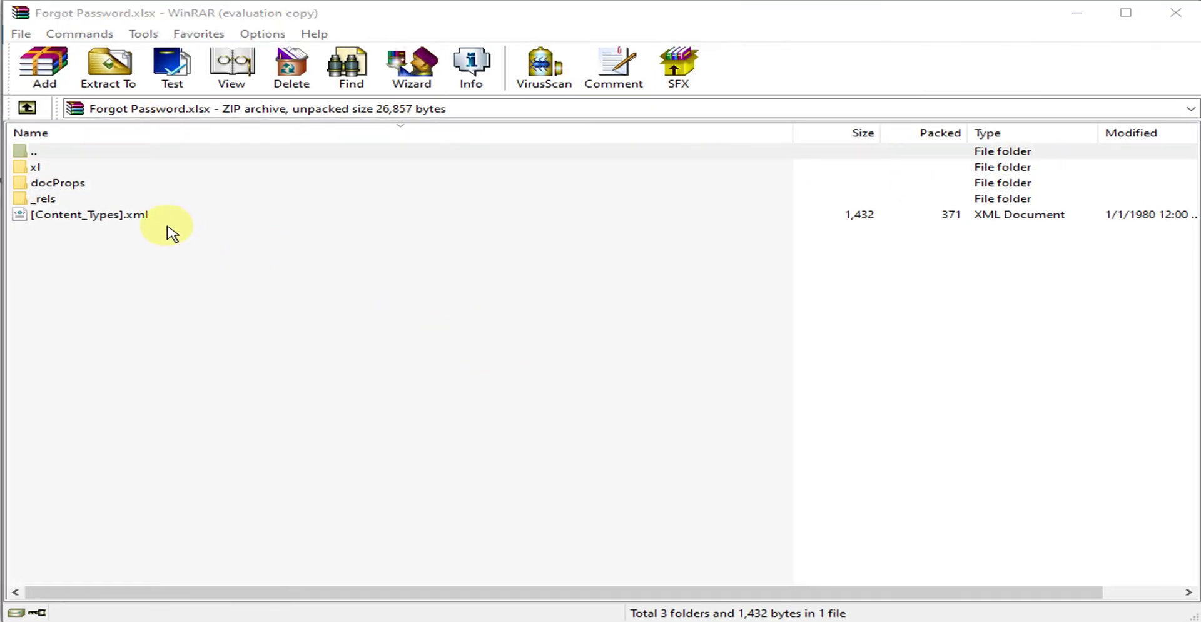
# Browse into xl, then worksheets, to list sheet1.xml and sheet2.xml.
pyautogui.doubleClick(36, 167)
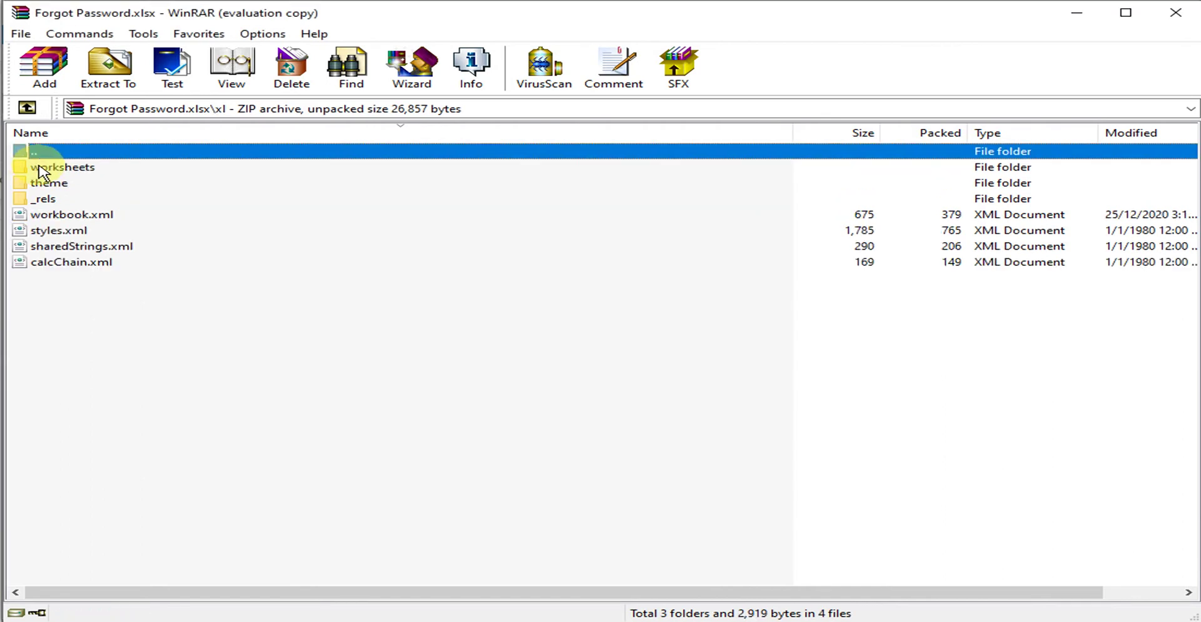
pyautogui.doubleClick(73, 168)
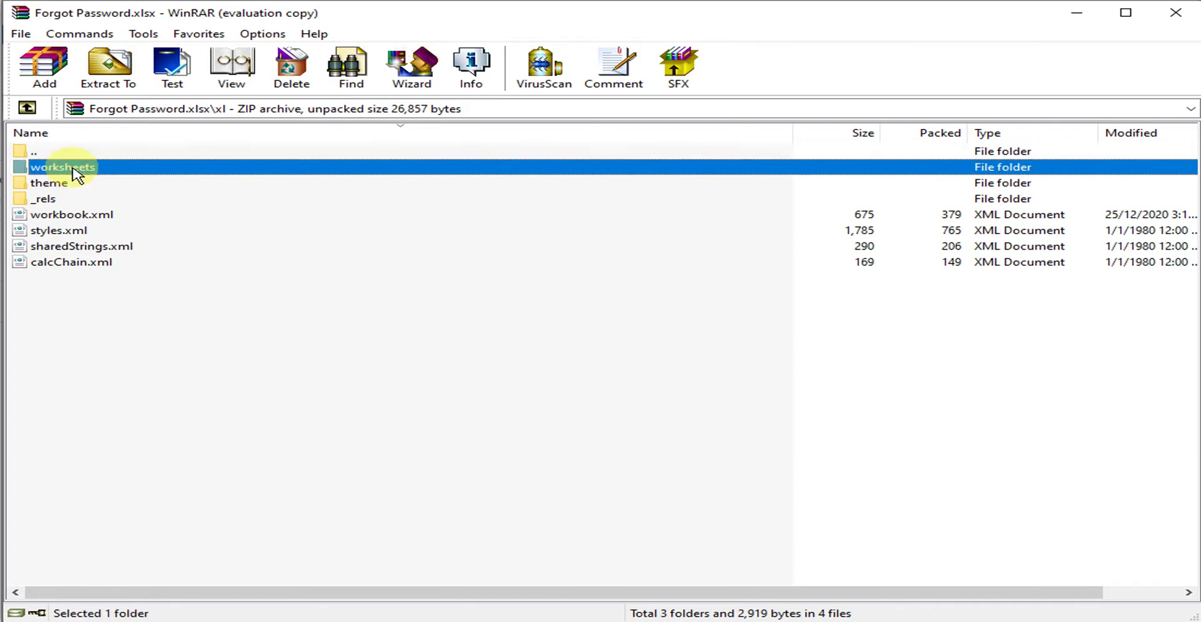
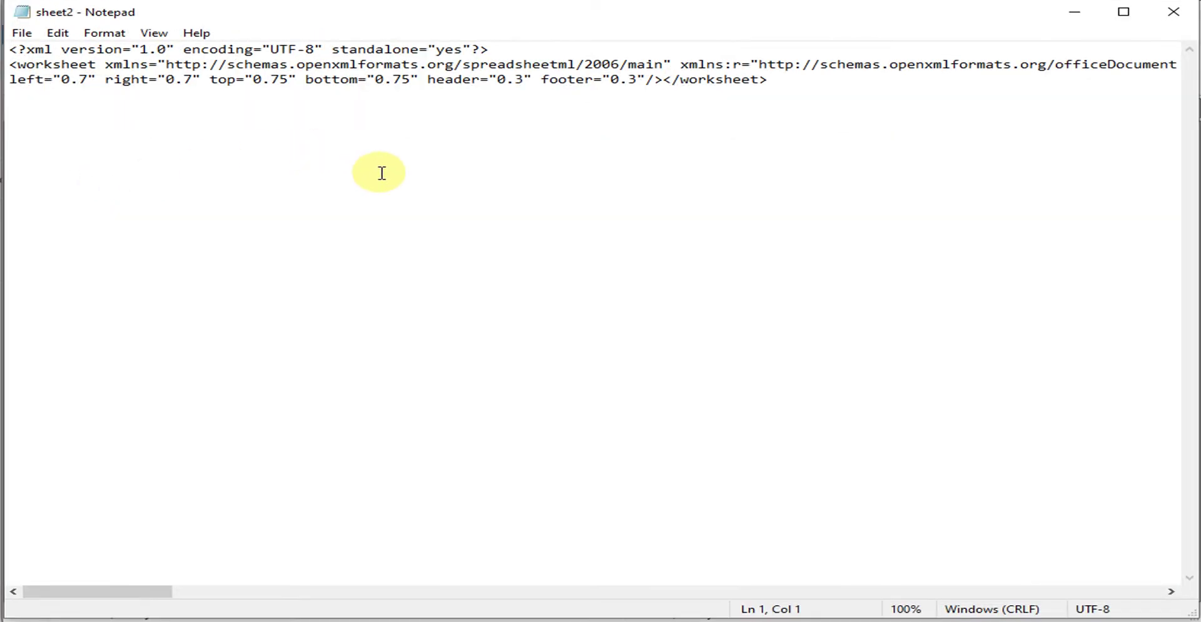
# Search sheet2.xml for 'protect' to reach the sheetProtection tag.
pyautogui.hotkey('ctrl', 'f')
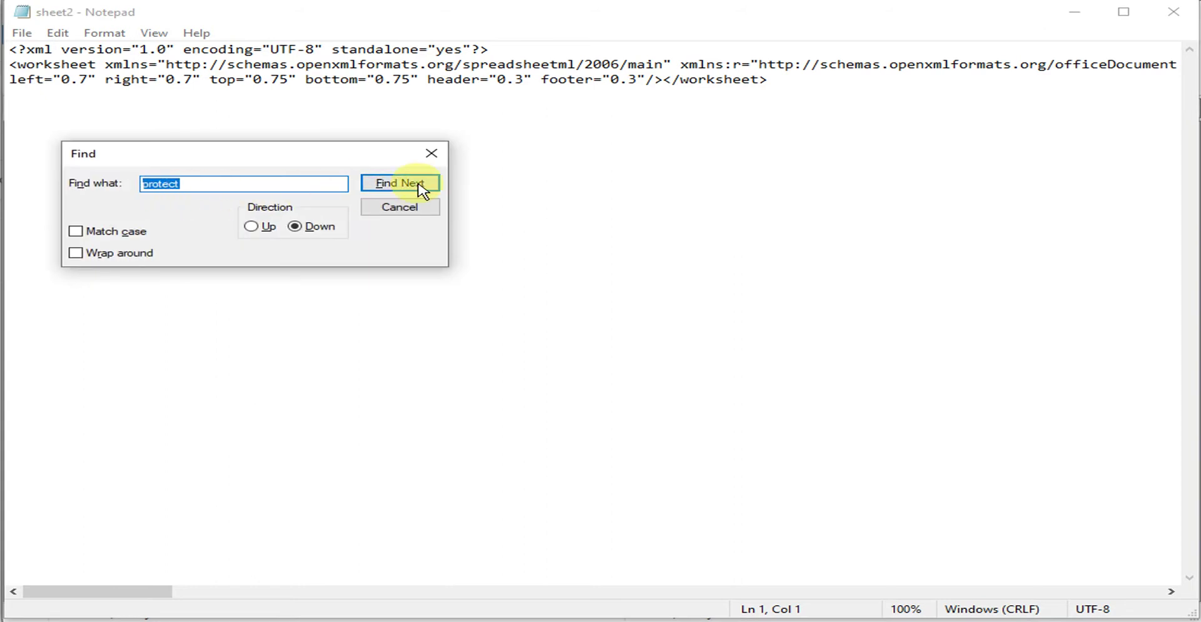
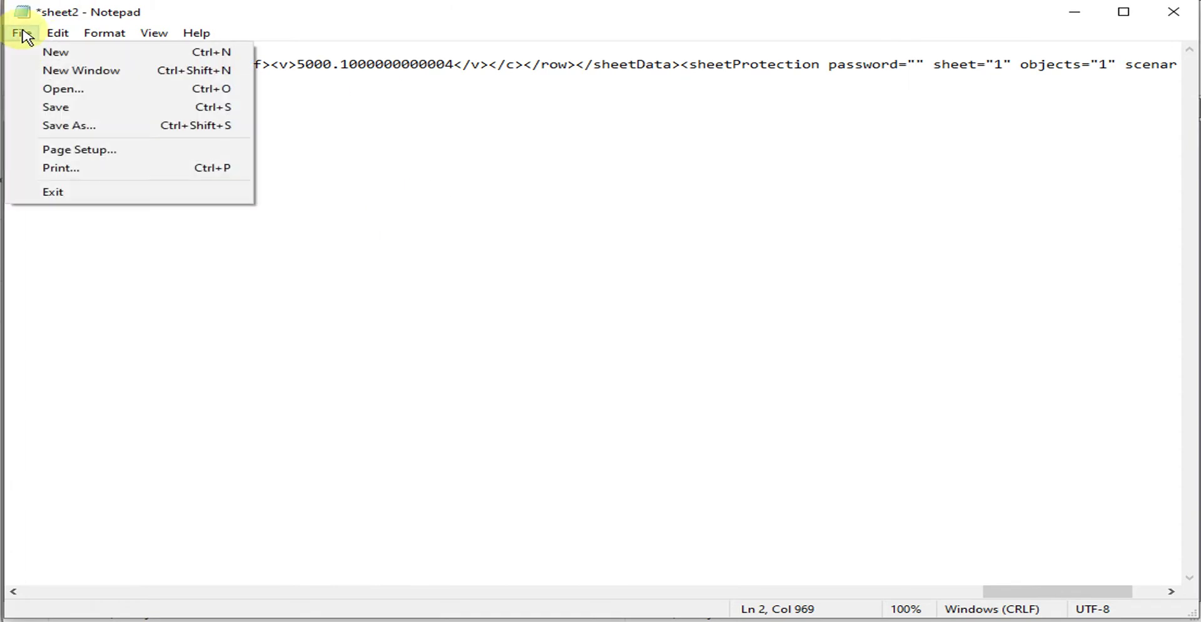
# Confirm 'protect' can no longer be found in sheet2.xml, then save the file.
pyautogui.click(906, 148)
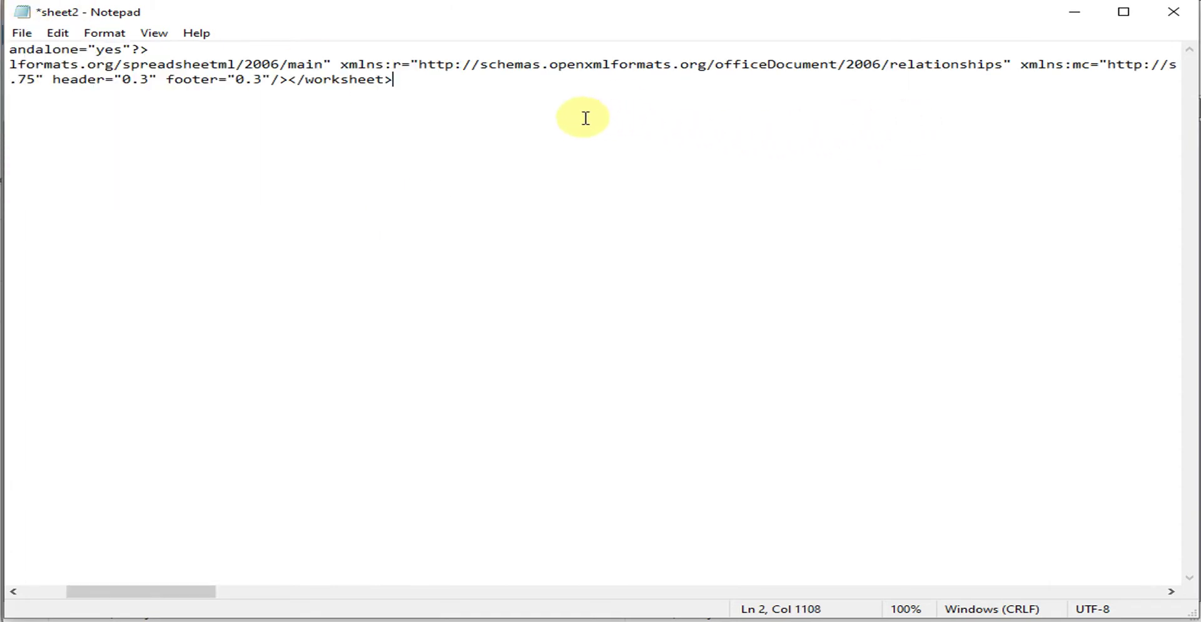
pyautogui.hotkey('ctrl', 'f')
pyautogui.click(414, 187)
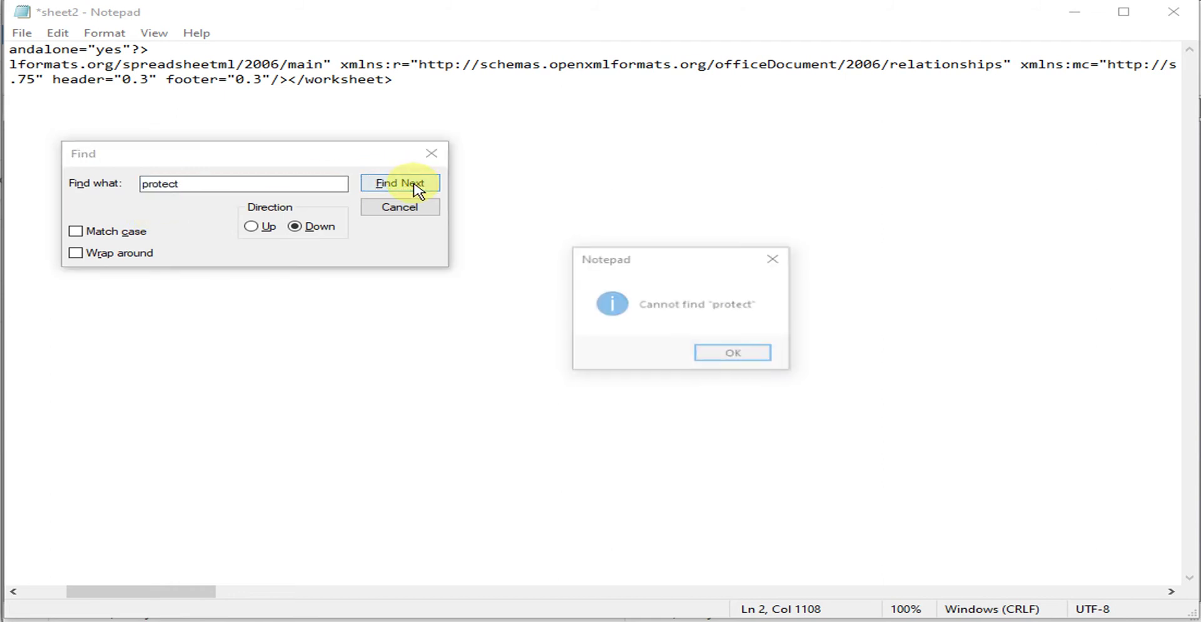
pyautogui.click(740, 355)
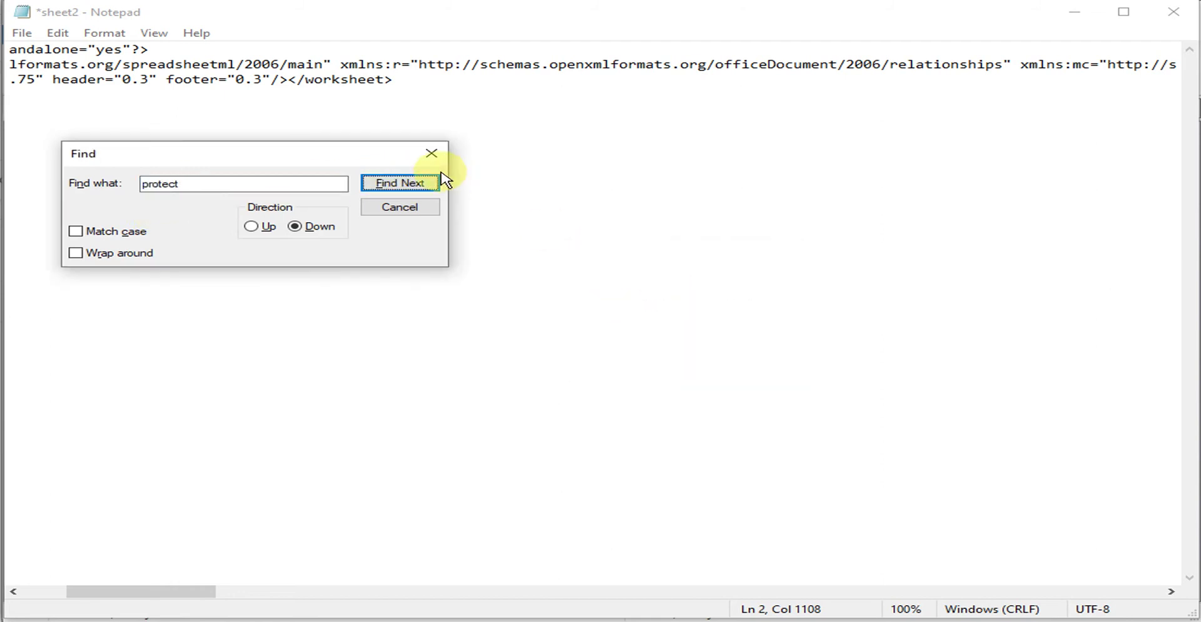
pyautogui.click(400, 187)
pyautogui.click(735, 355)
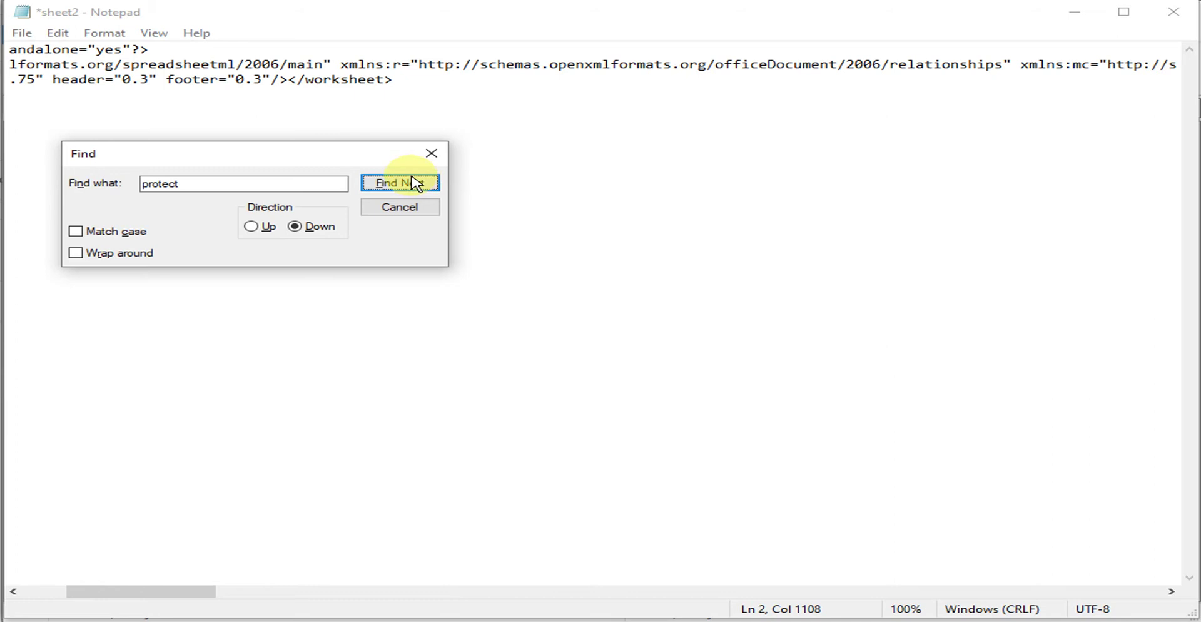
pyautogui.click(432, 154)
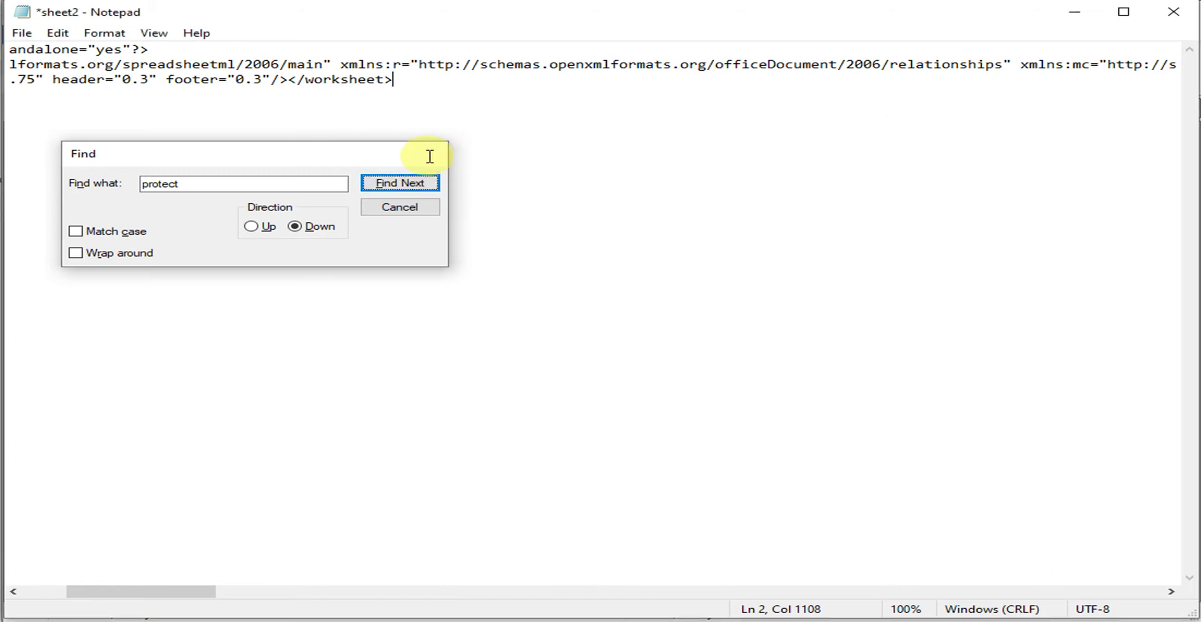
pyautogui.click(25, 33)
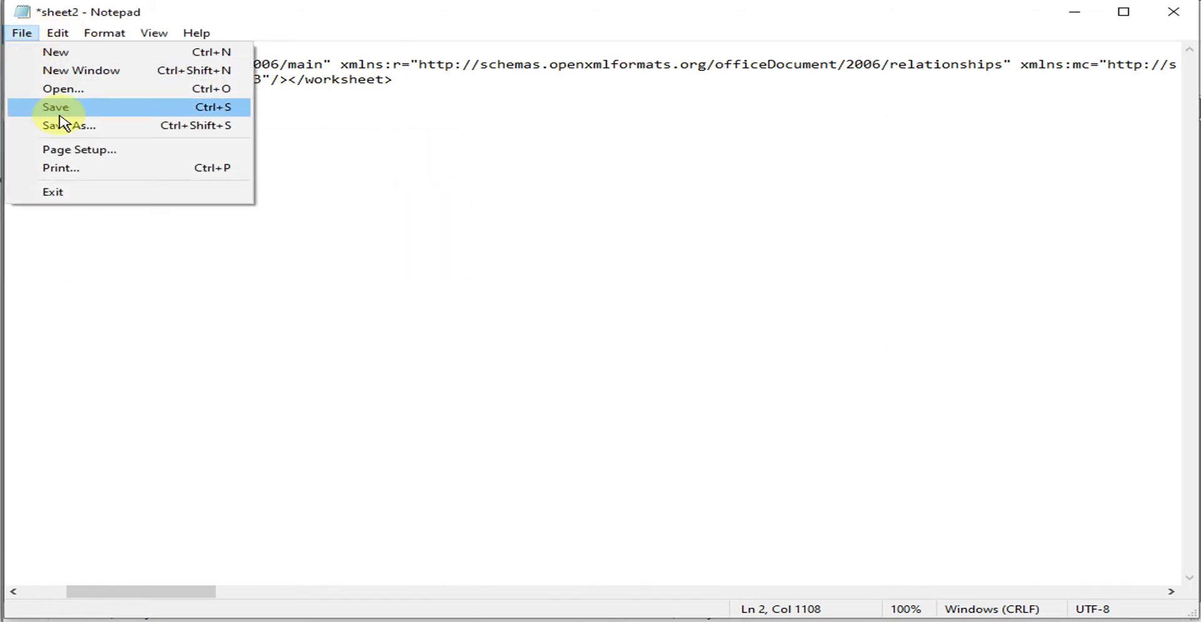
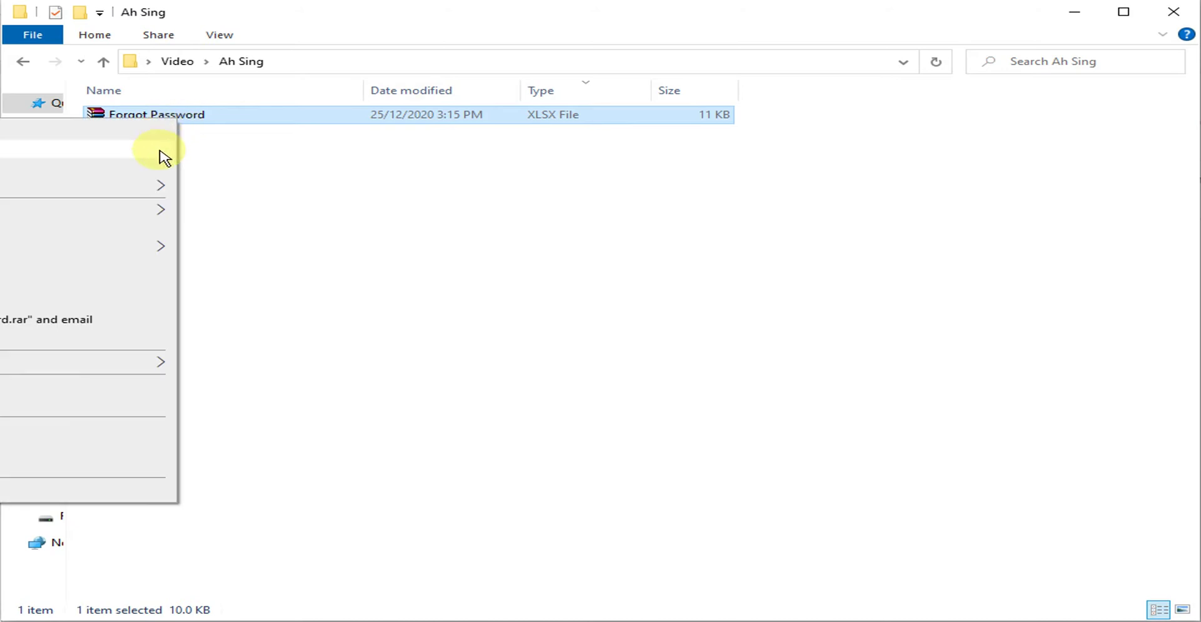
# Change the Forgot Password file's default app from WinRAR to Microsoft Excel in its Properties.
pyautogui.rightClick(500, 122)
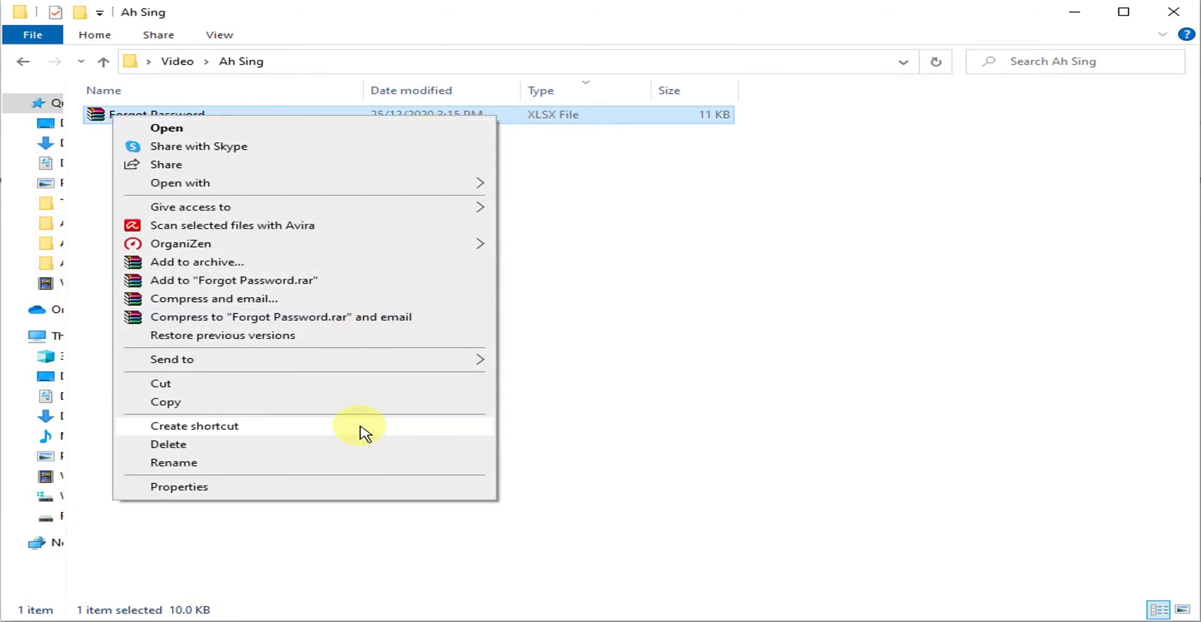
pyautogui.click(353, 495)
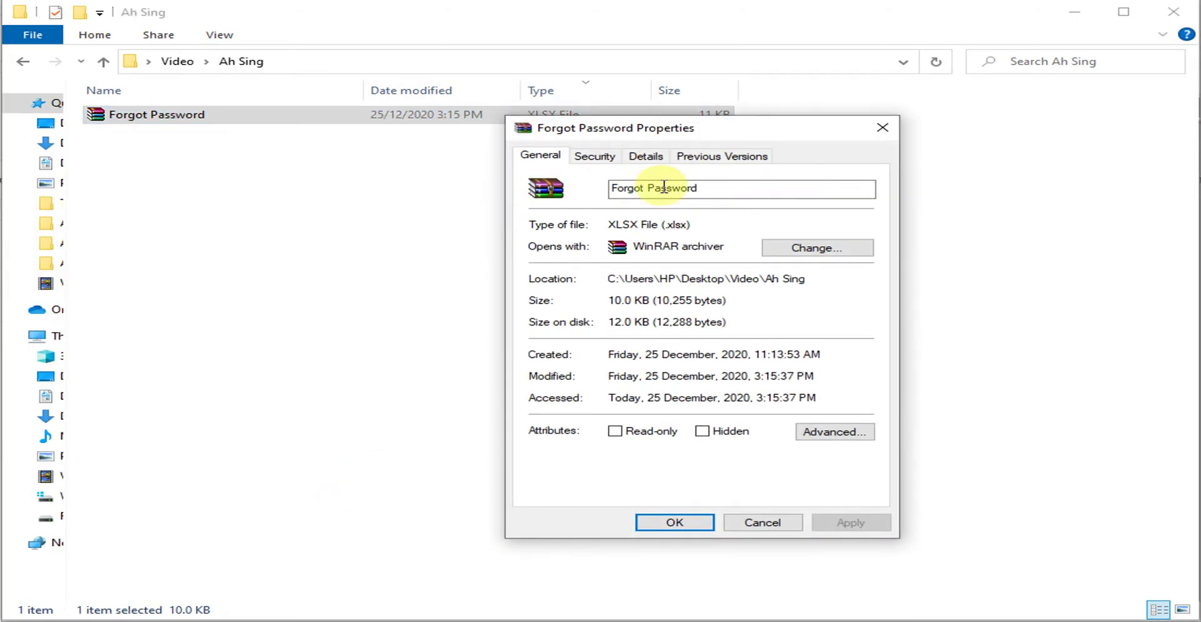
pyautogui.click(790, 253)
pyautogui.click(515, 342)
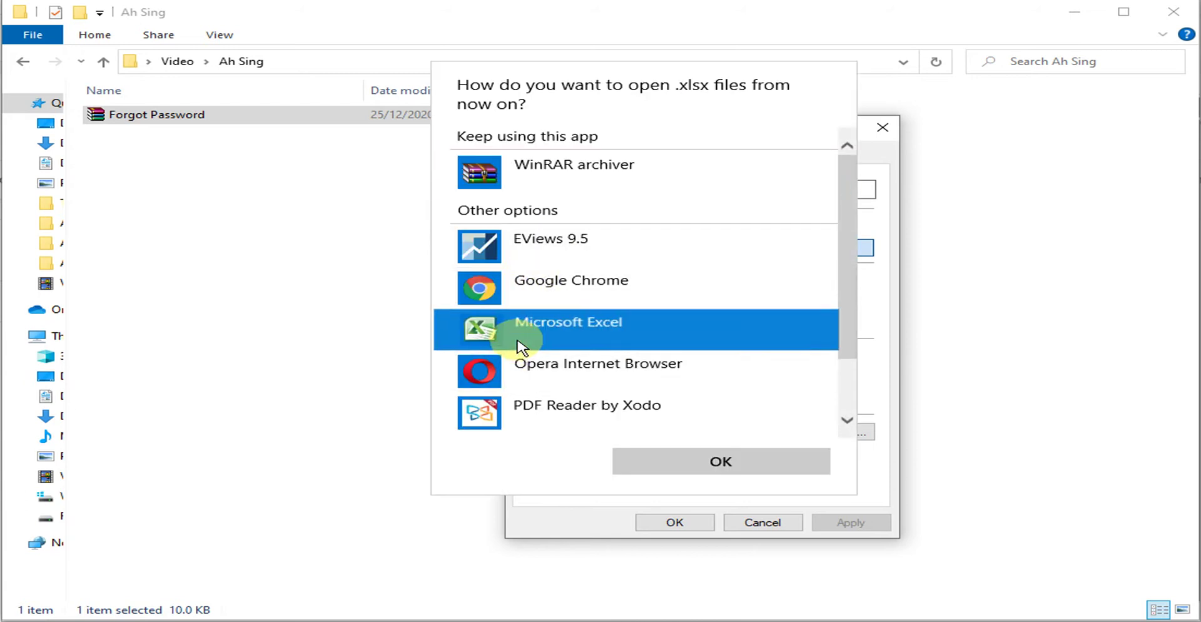
pyautogui.click(726, 463)
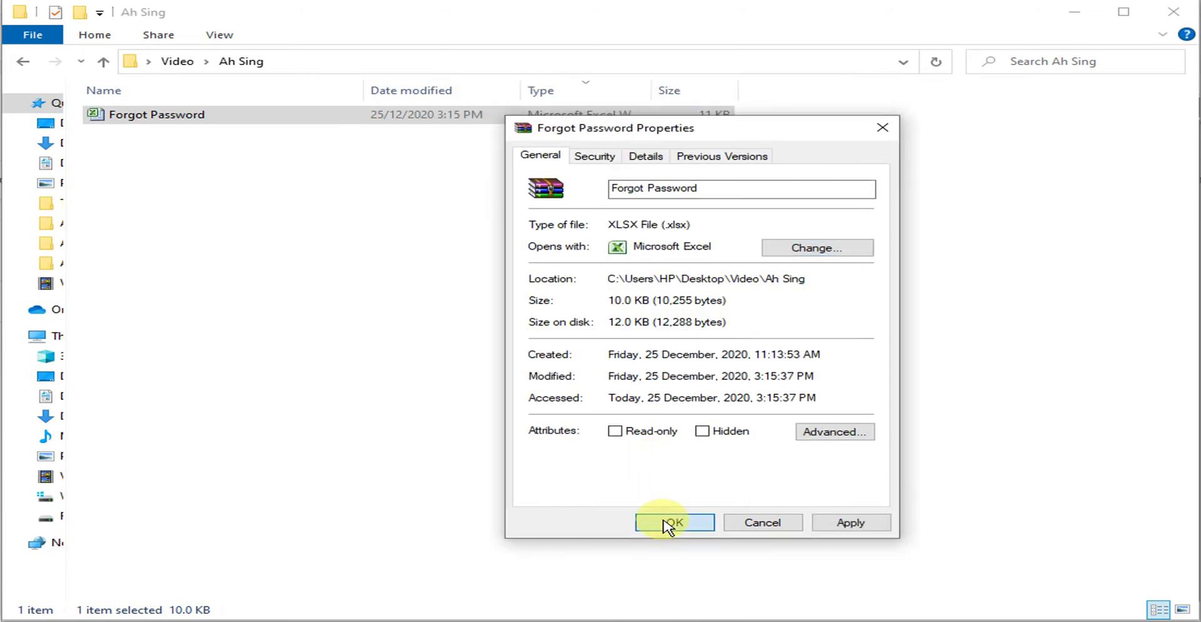
pyautogui.click(670, 523)
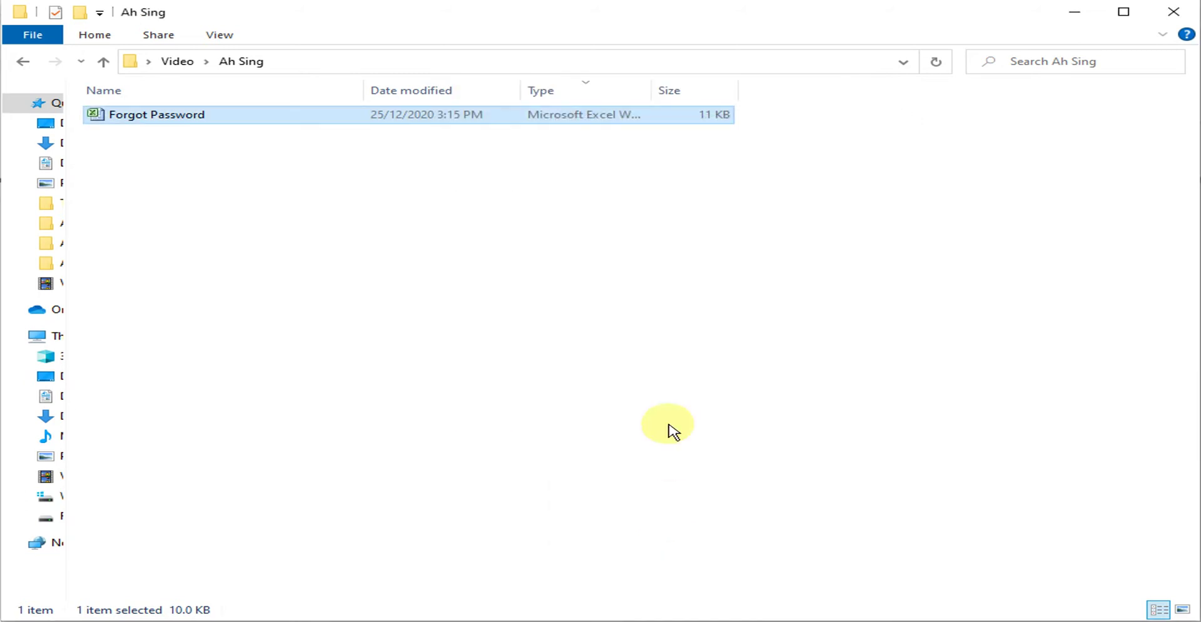
# Open Forgot Password in Excel and unprotect the Unprotect sheet from the Review tab.
pyautogui.doubleClick(303, 119)
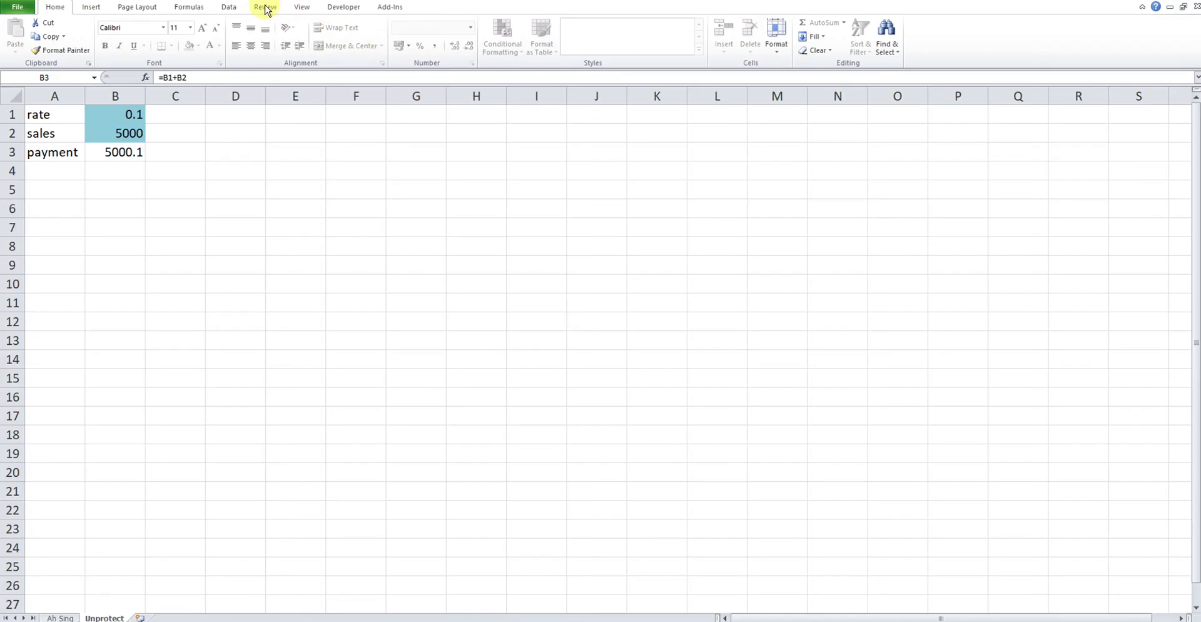
pyautogui.click(265, 7)
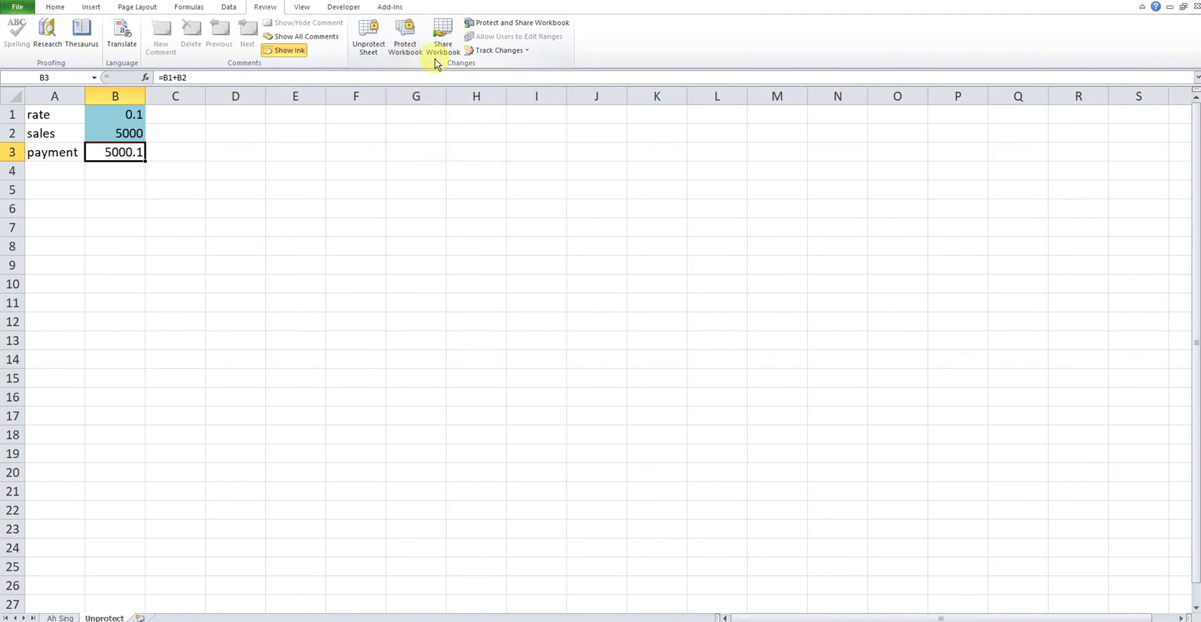
pyautogui.click(368, 55)
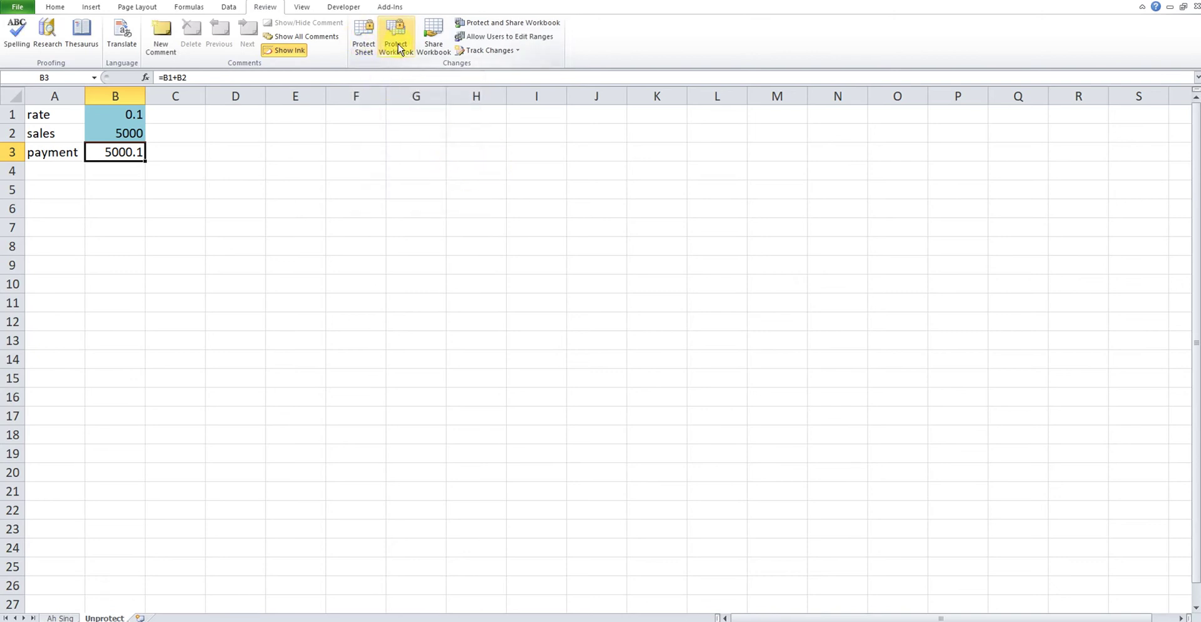
# Test-edit B3 with 'asdasd', then undo to restore its =B1+B2 formula.
pyautogui.click(117, 131)
pyautogui.click(116, 155)
pyautogui.write('asdasd')
pyautogui.click(193, 148)
pyautogui.click(107, 156)
pyautogui.hotkey('ctrl', 'z')
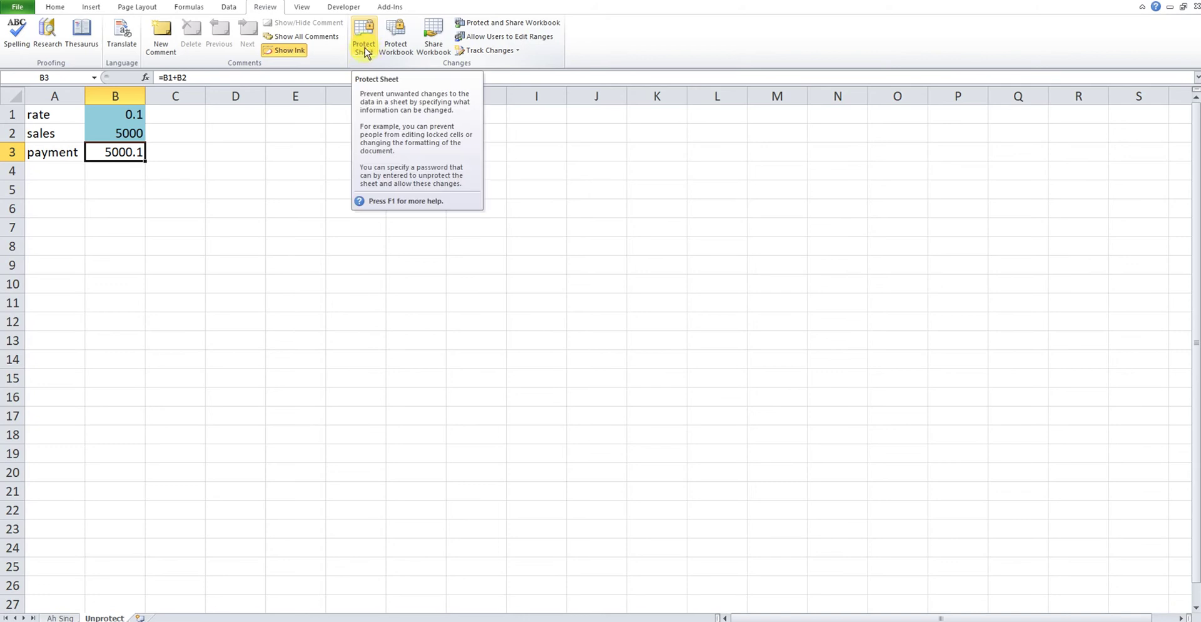
# Protect the Unprotect sheet again with a password.
pyautogui.click(366, 49)
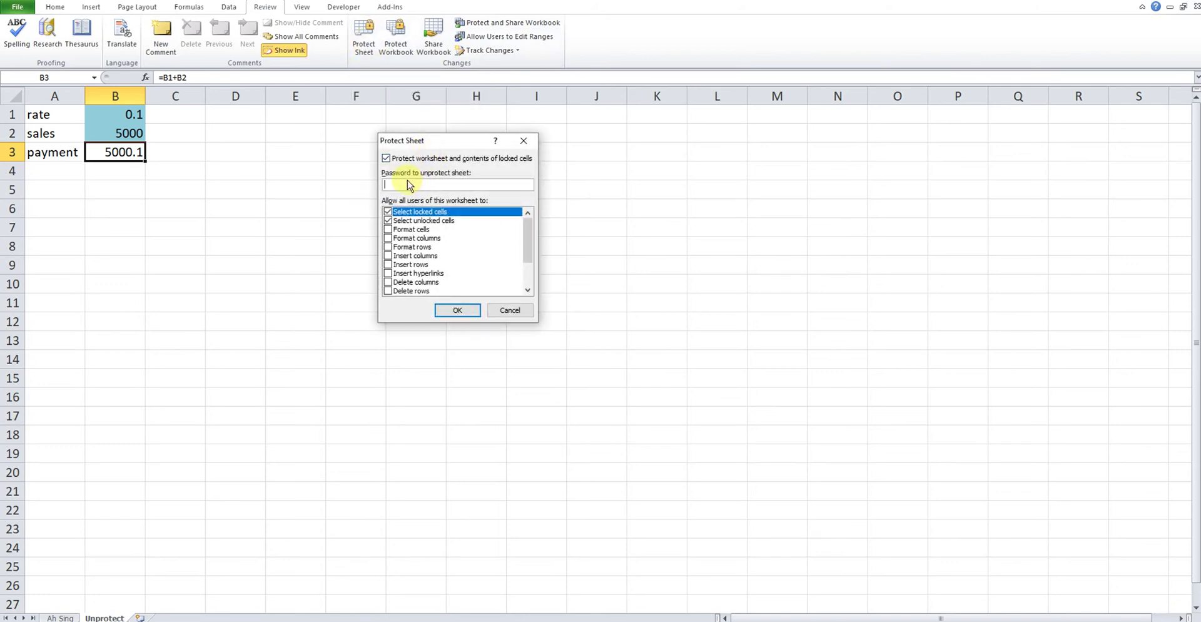
pyautogui.click(457, 311)
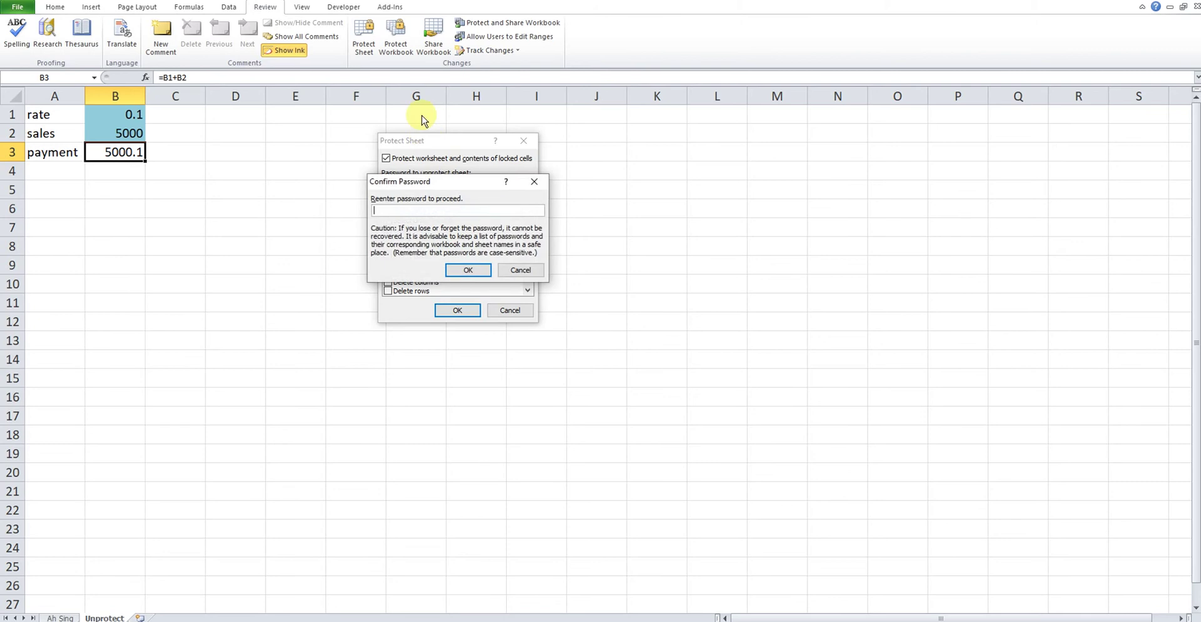
pyautogui.write('123')
pyautogui.click(468, 270)
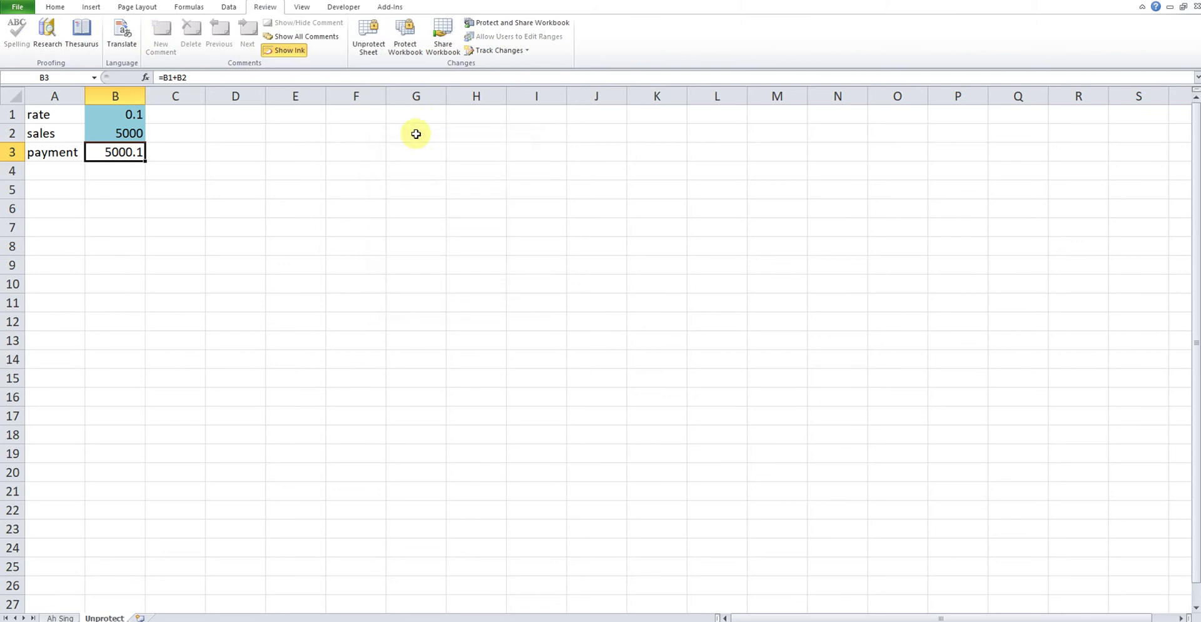
# Protect the workbook structure with a password, confirming it.
pyautogui.click(416, 47)
pyautogui.write('123')
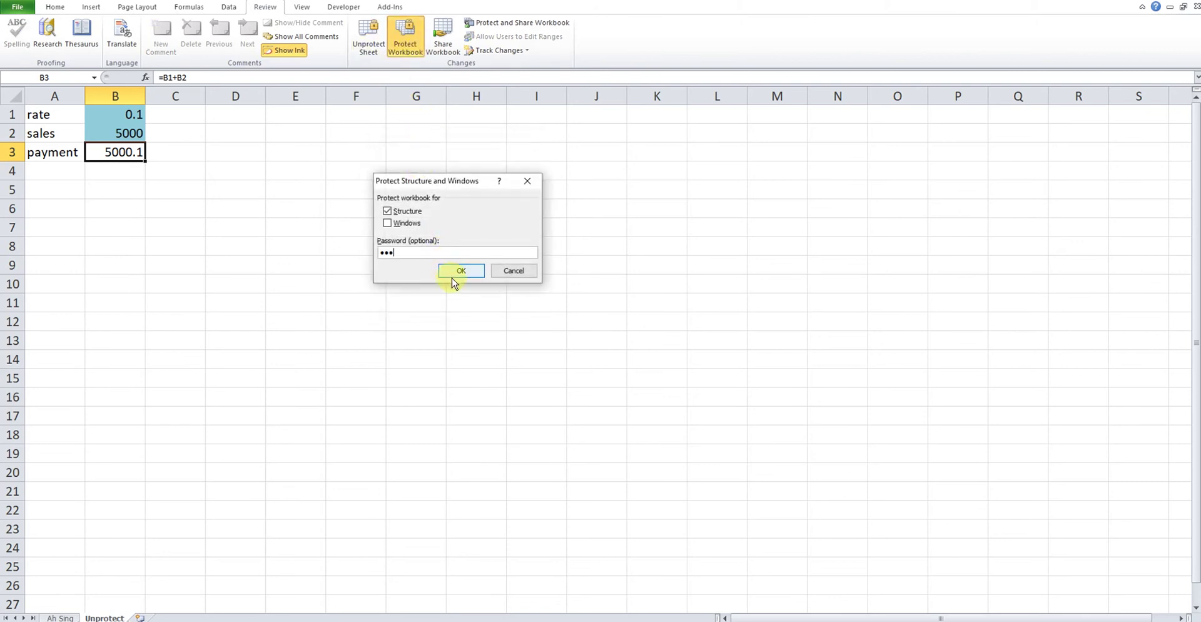
pyautogui.click(460, 271)
pyautogui.write('123')
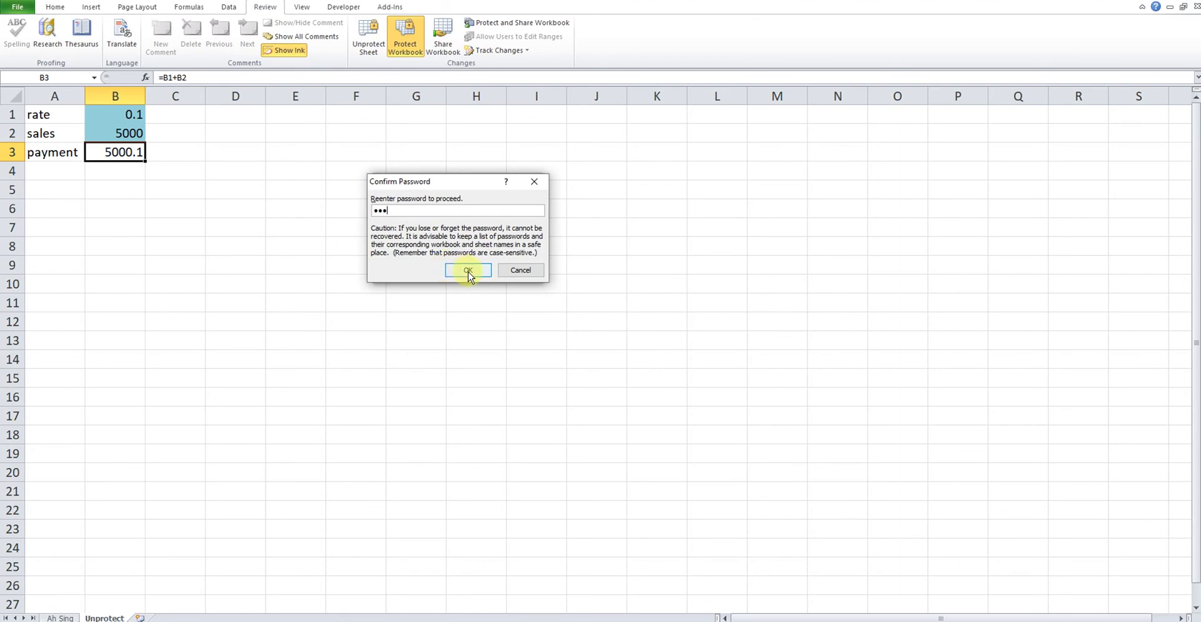
pyautogui.click(466, 271)
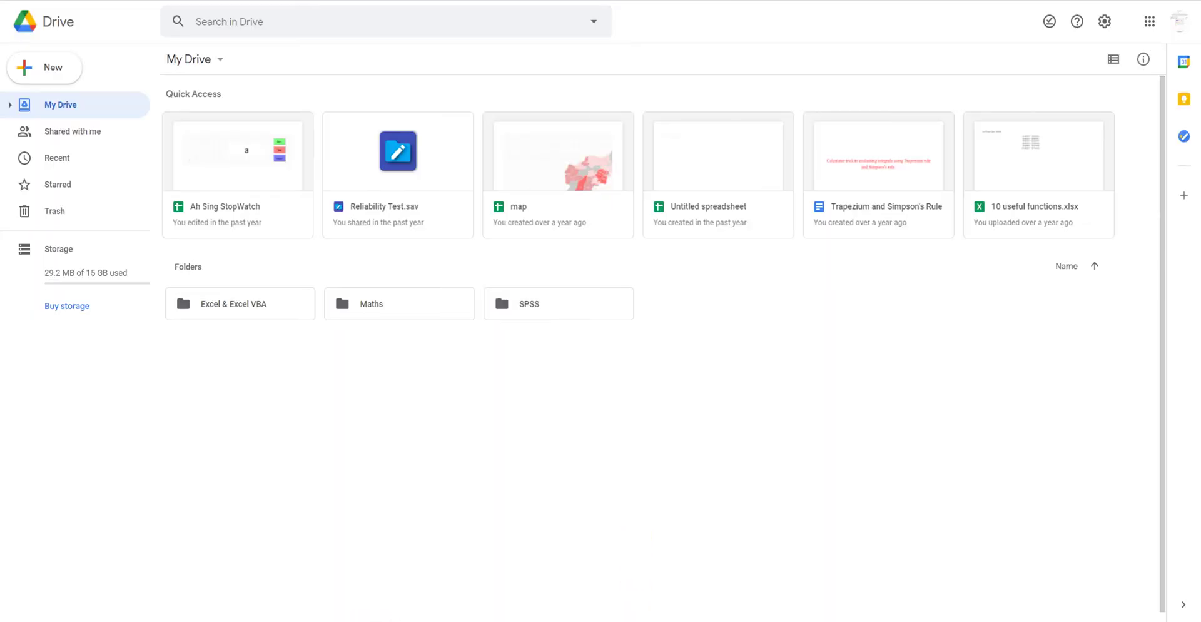
# Drag Forgot Password from the Ah Sing folder into My Drive and open the uploaded file.
pyautogui.moveTo(352, 620)
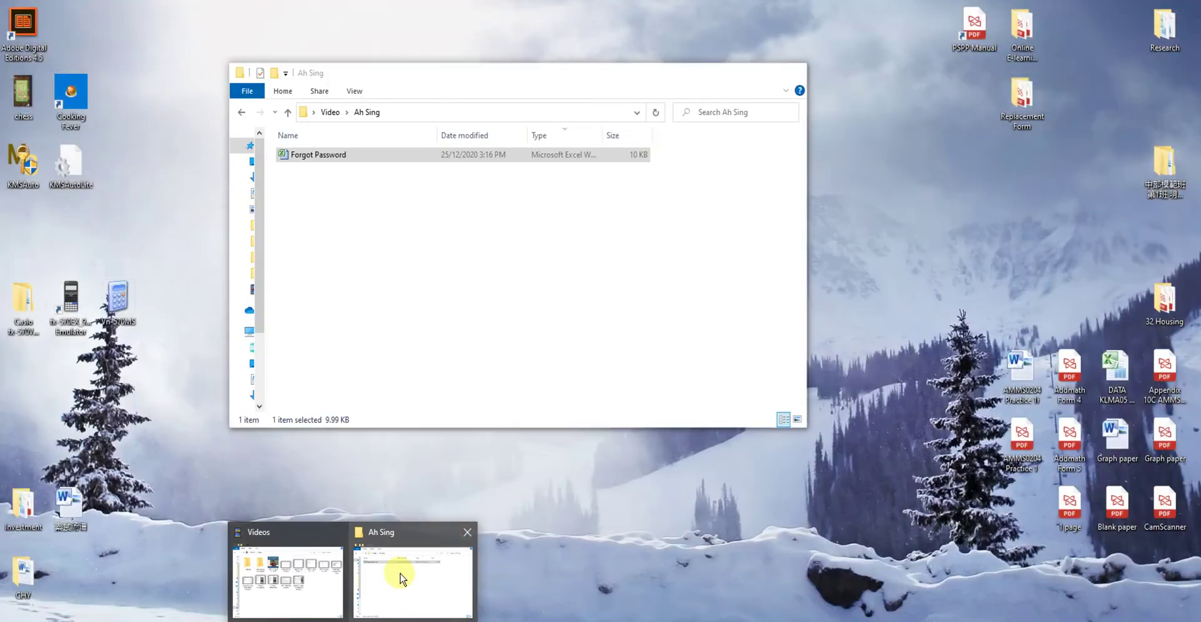
pyautogui.click(400, 577)
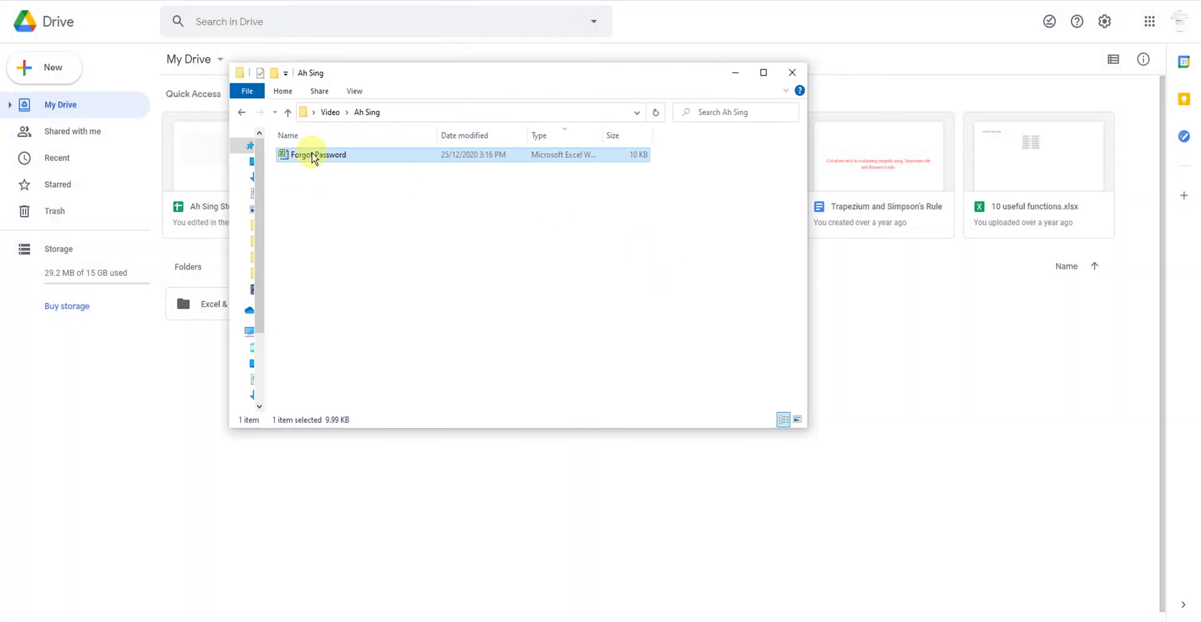
pyautogui.moveTo(316, 161); pyautogui.dragTo(882, 423)
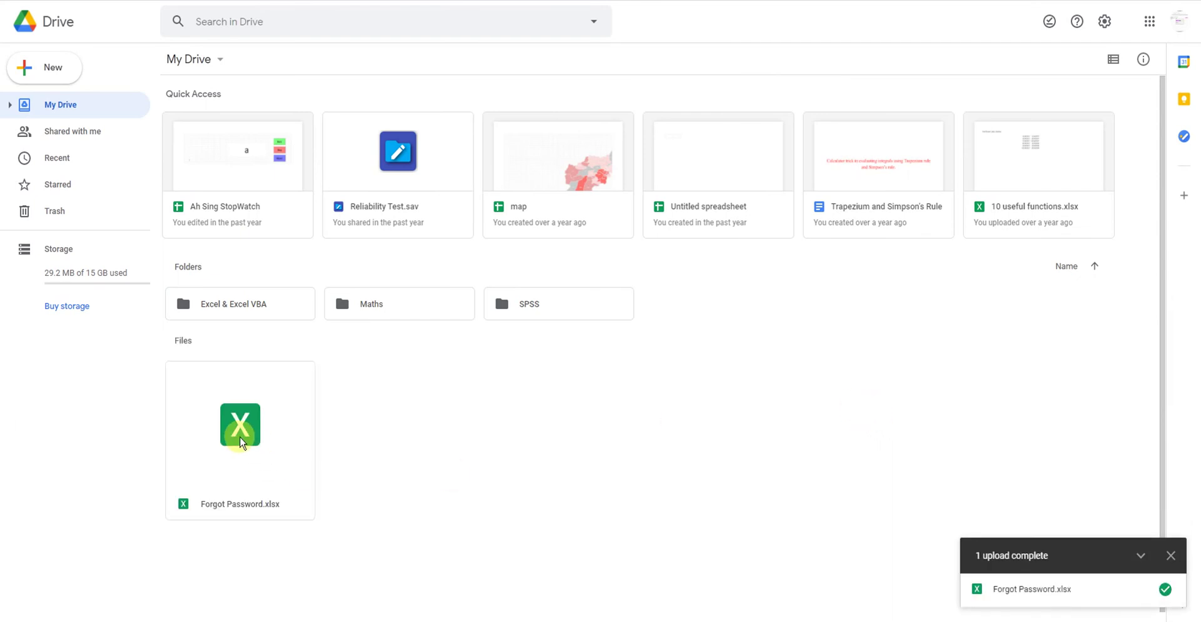
pyautogui.doubleClick(235, 433)
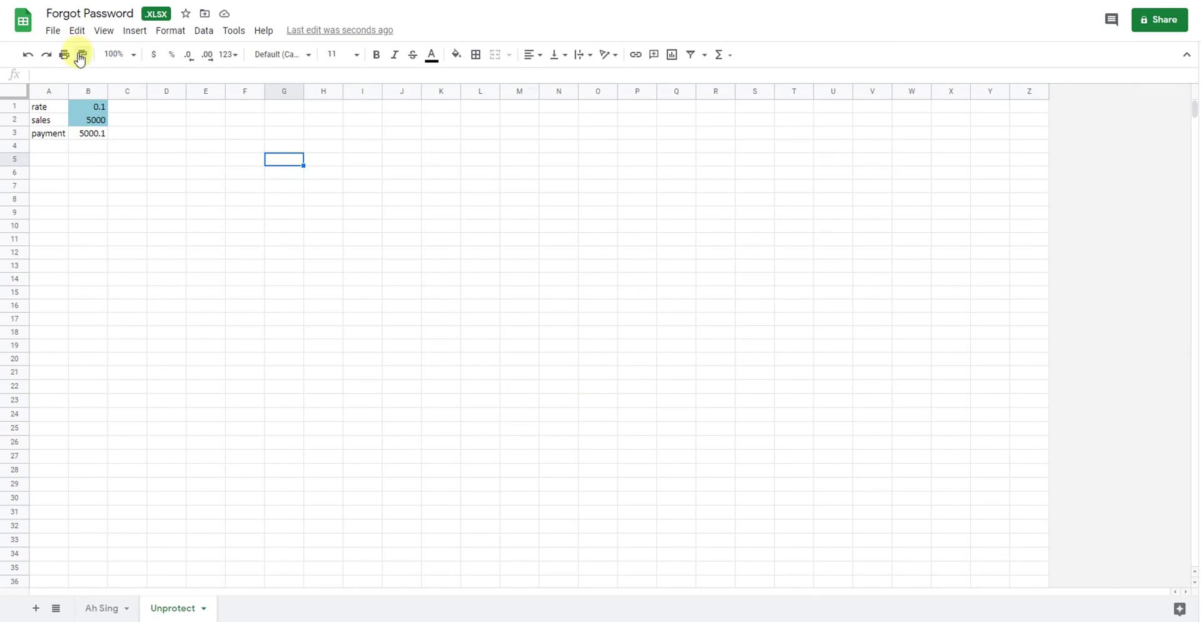
pyautogui.click(92, 135)
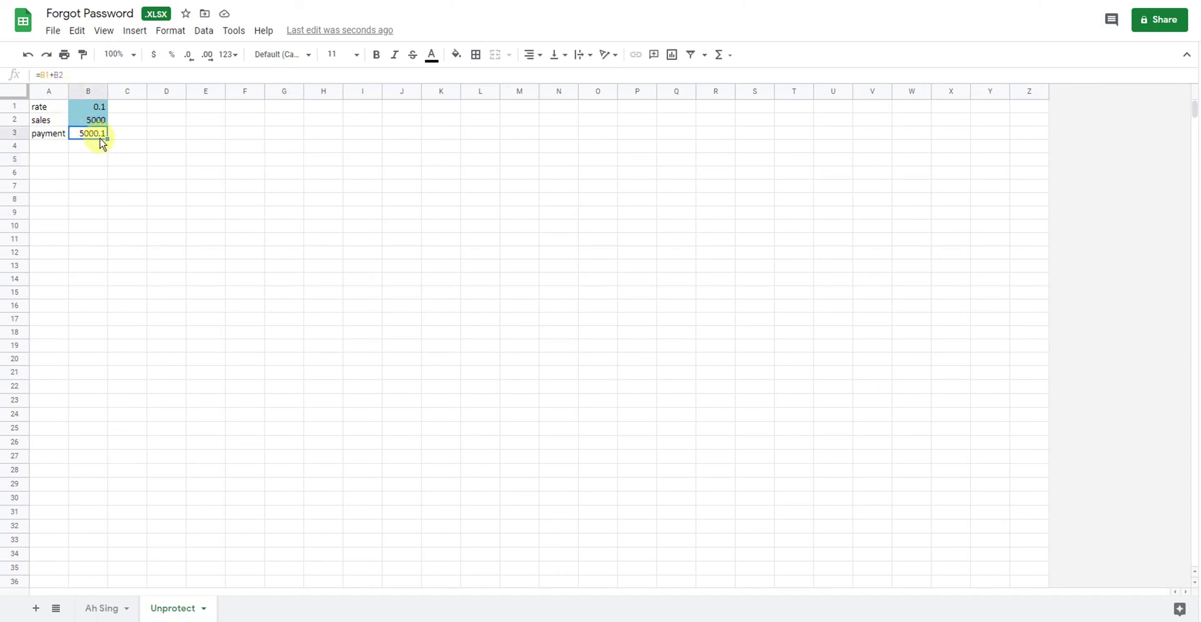
pyautogui.write('awre')
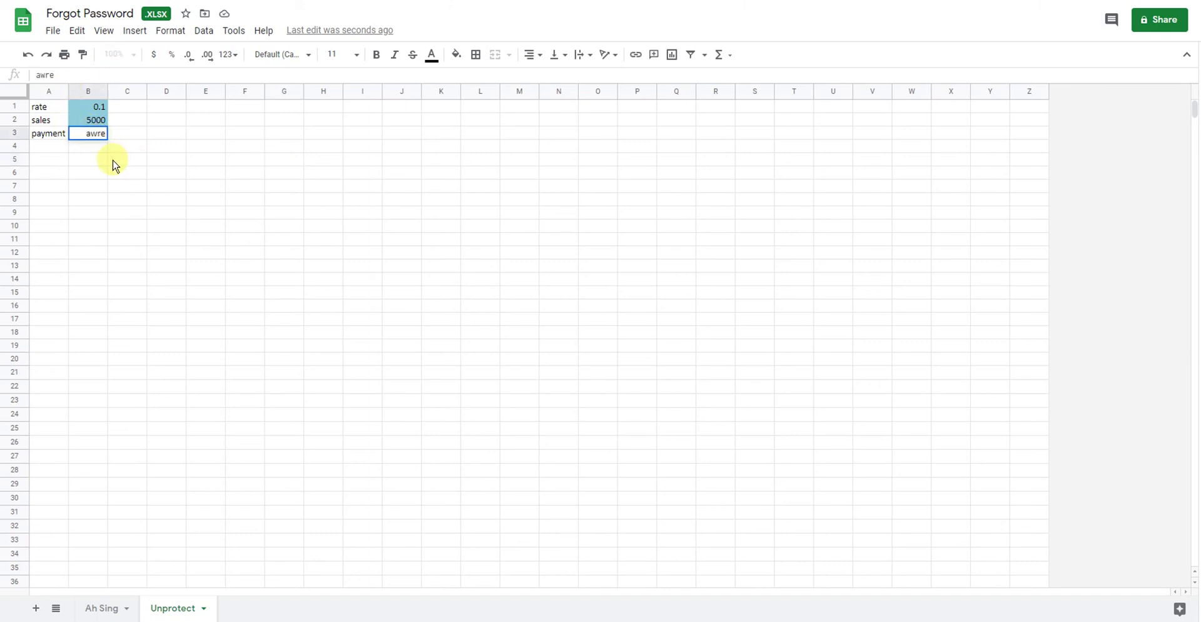
pyautogui.click(156, 174)
pyautogui.click(97, 135)
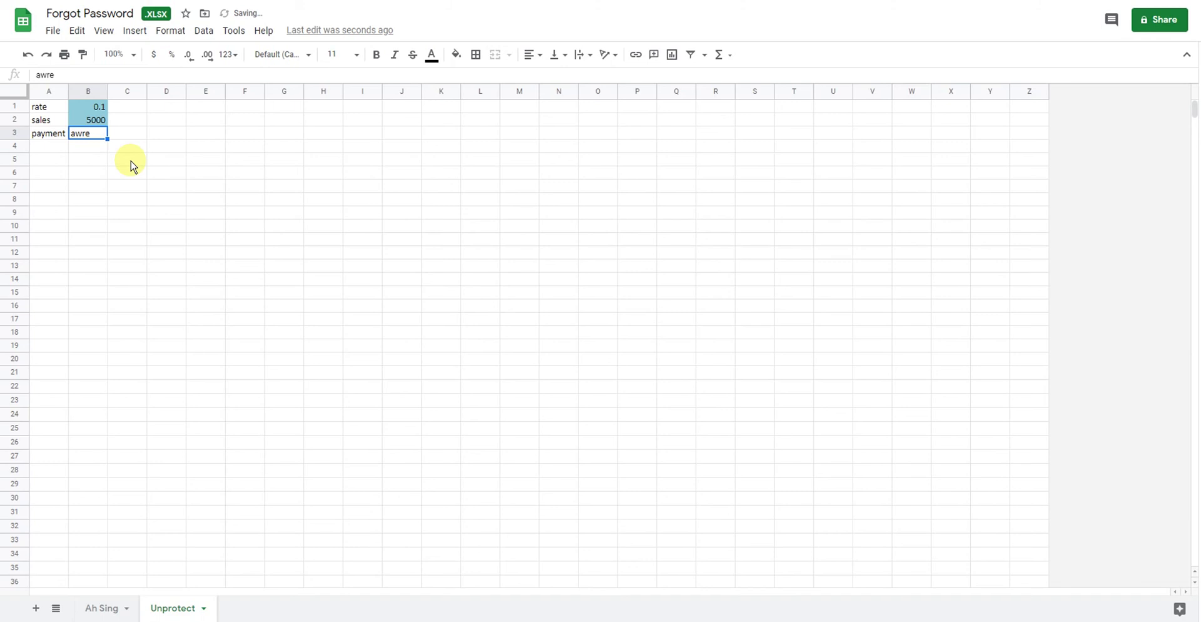
pyautogui.hotkey('ctrl', 'z')
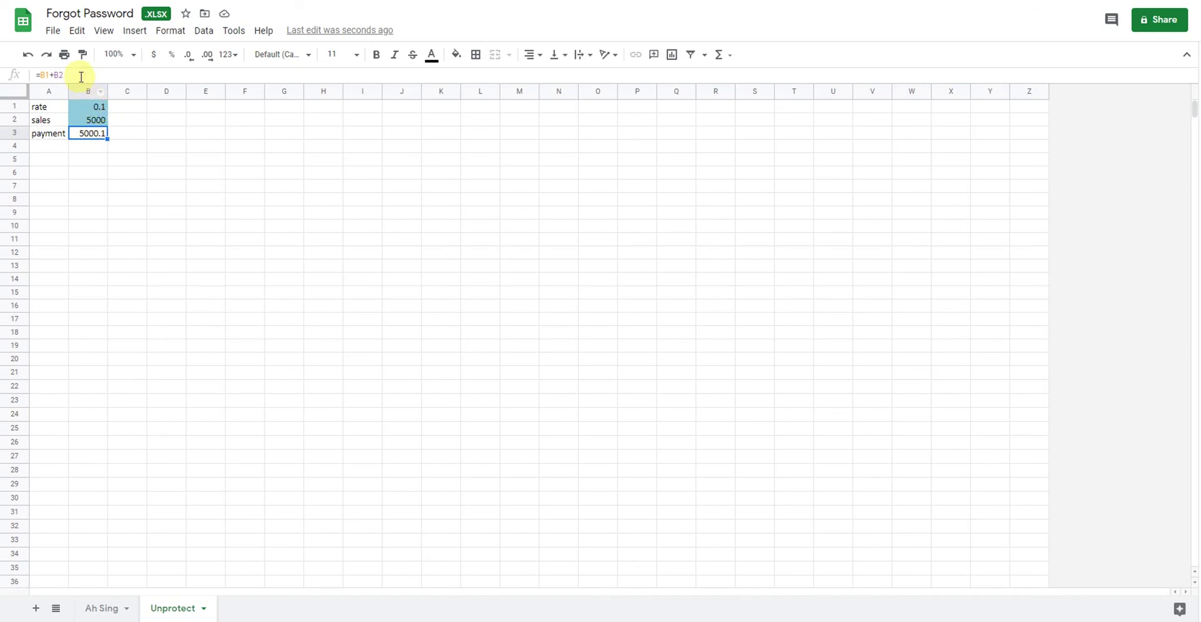
# Download the sheet as Microsoft Excel (.xlsx) and open the downloaded Forgot Password.xlsx.
pyautogui.click(53, 31)
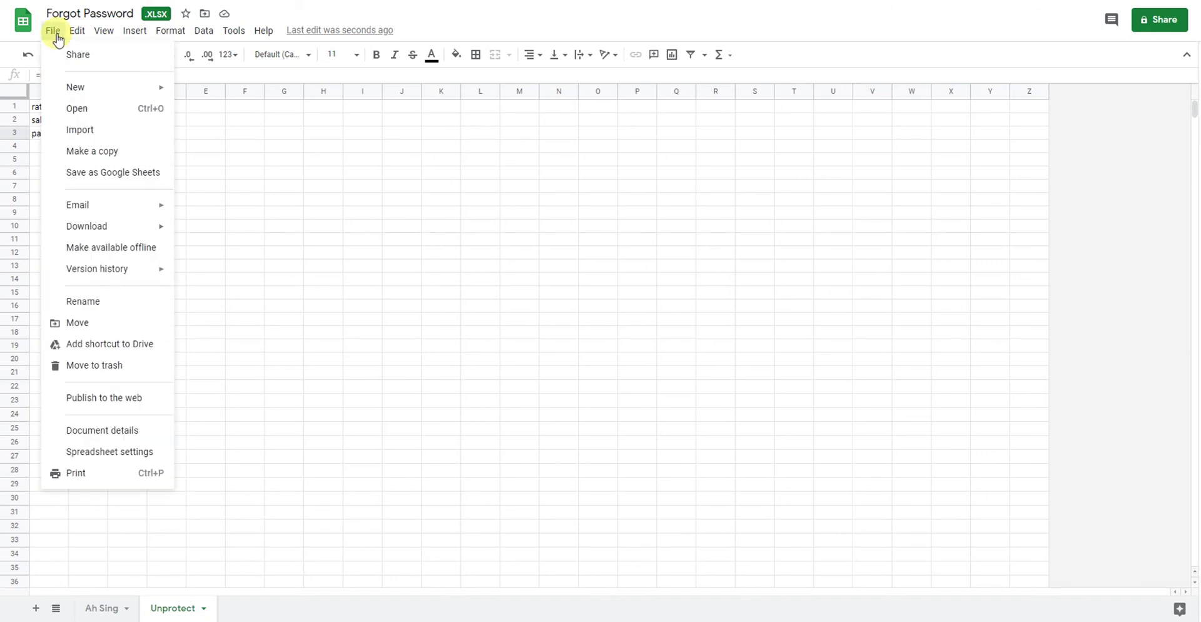
pyautogui.moveTo(144, 232)
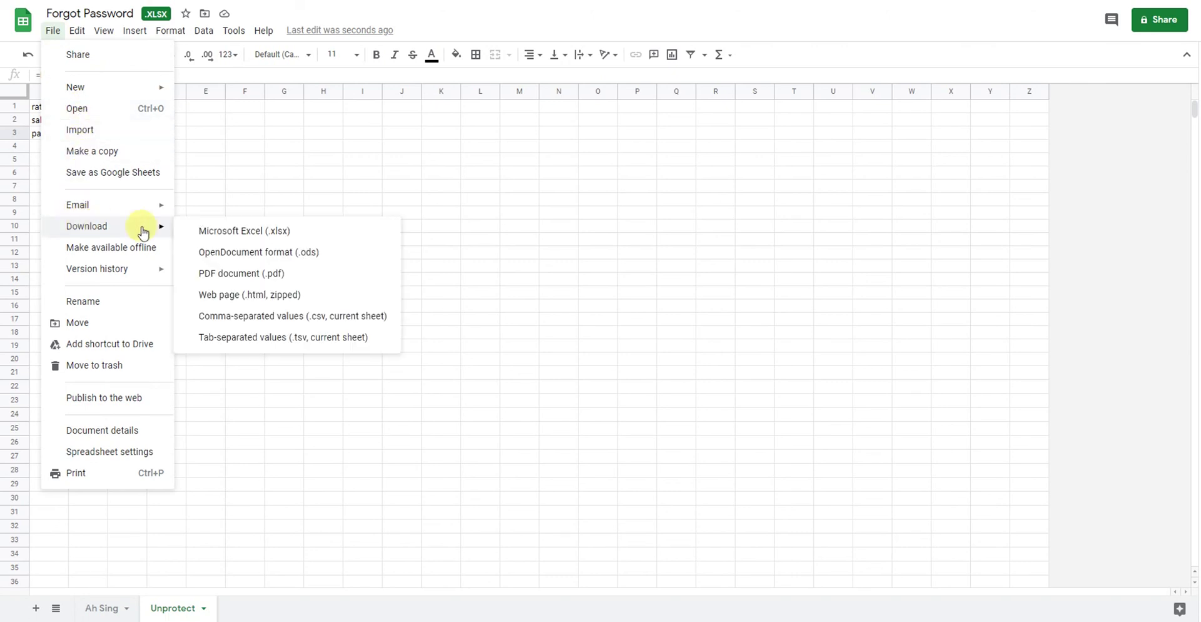
pyautogui.click(246, 232)
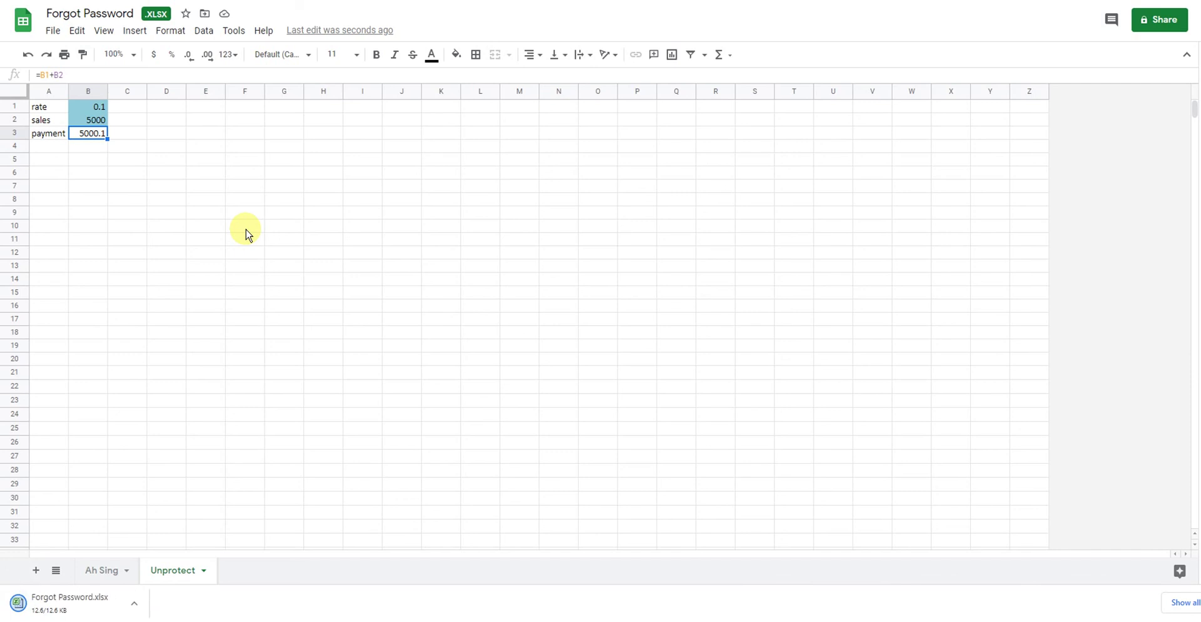
pyautogui.click(69, 603)
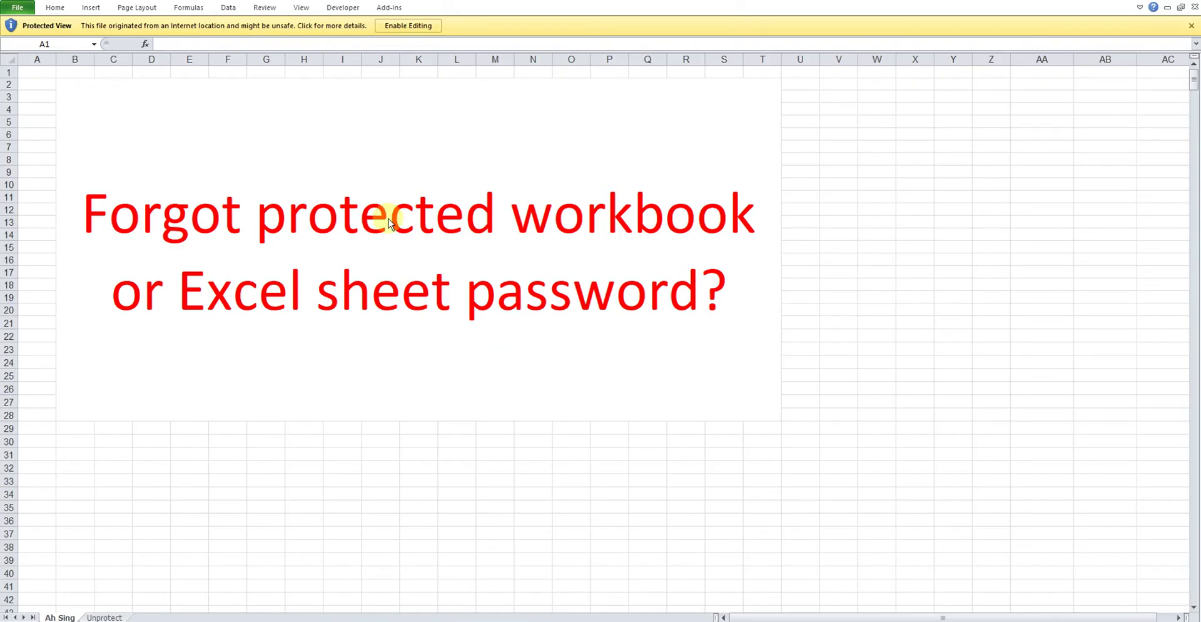
# Enable editing on the downloaded Forgot Password workbook to leave Protected View.
pyautogui.click(404, 25)
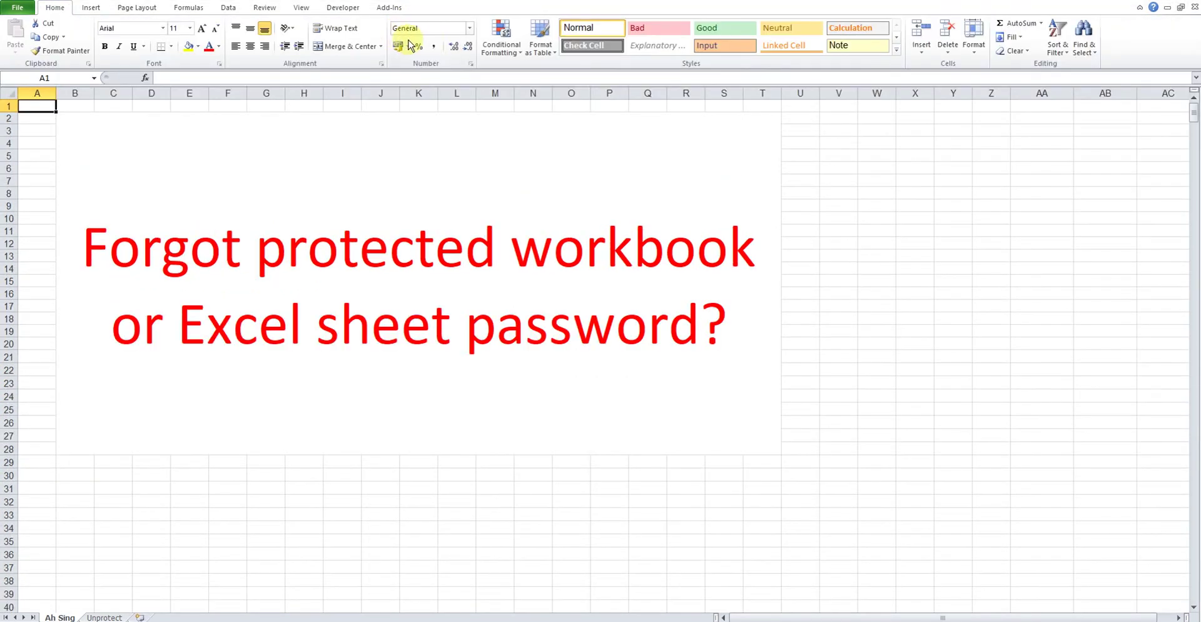
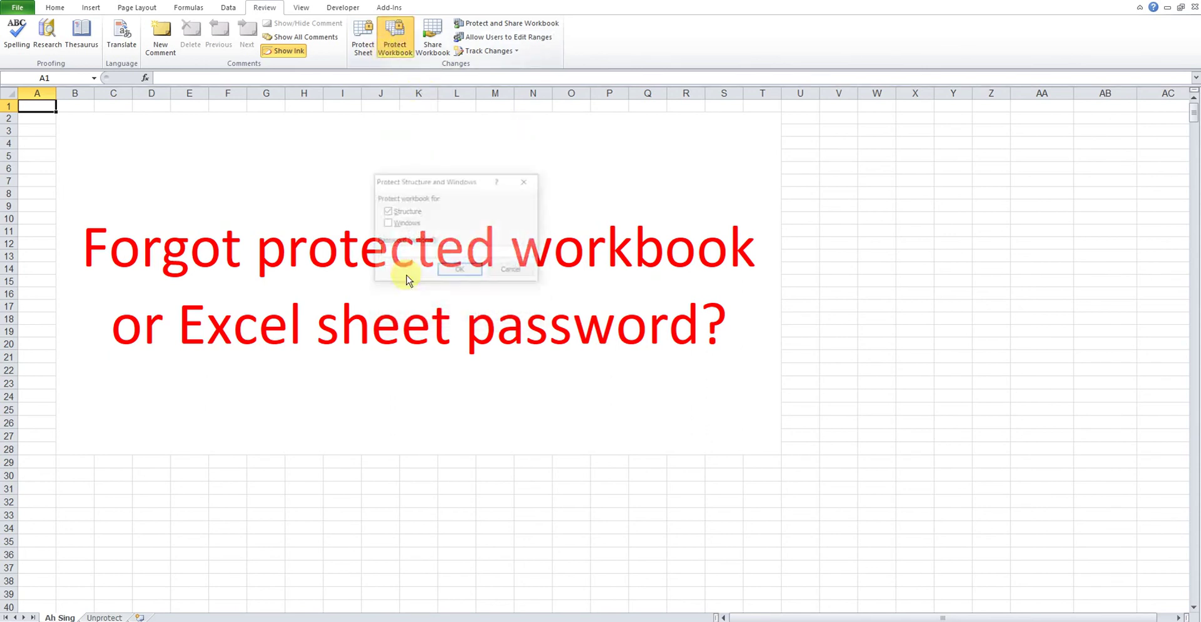
# Cancel the Protect Structure and Windows prompt, then switch to the Unprotect sheet.
pyautogui.click(493, 271)
pyautogui.click(106, 617)
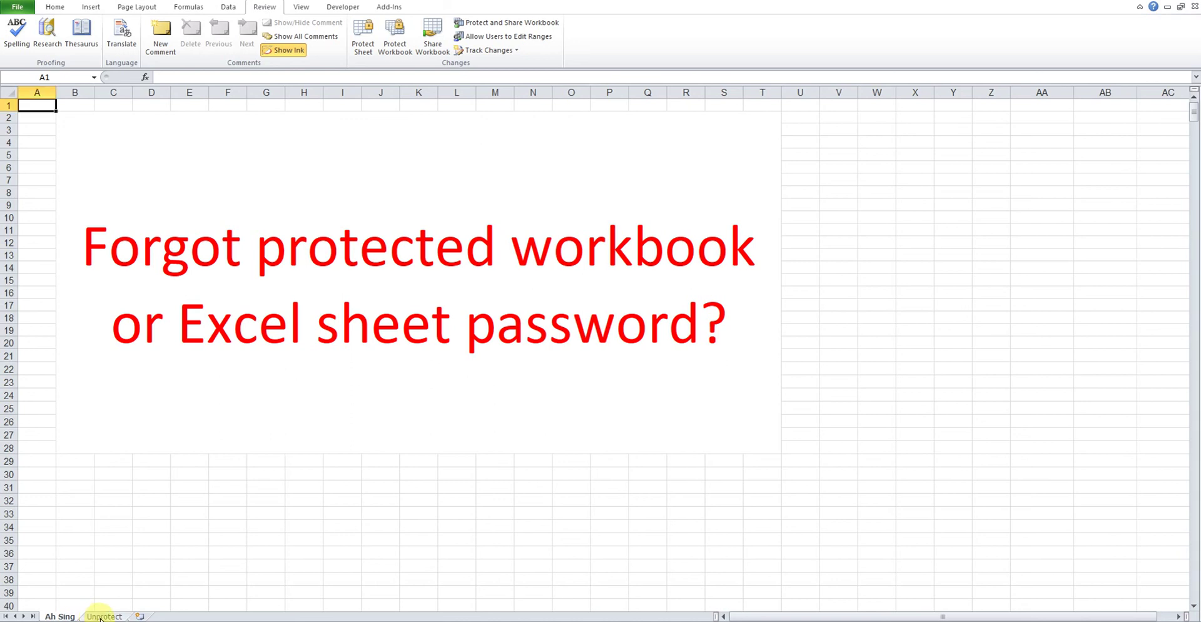
pyautogui.click(101, 617)
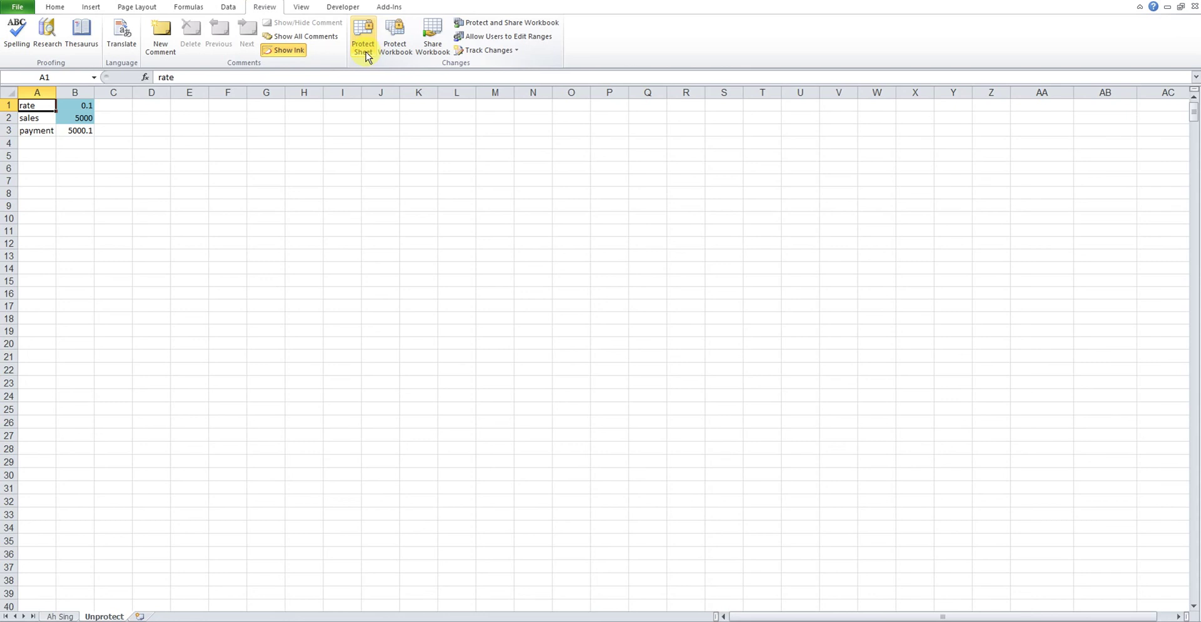